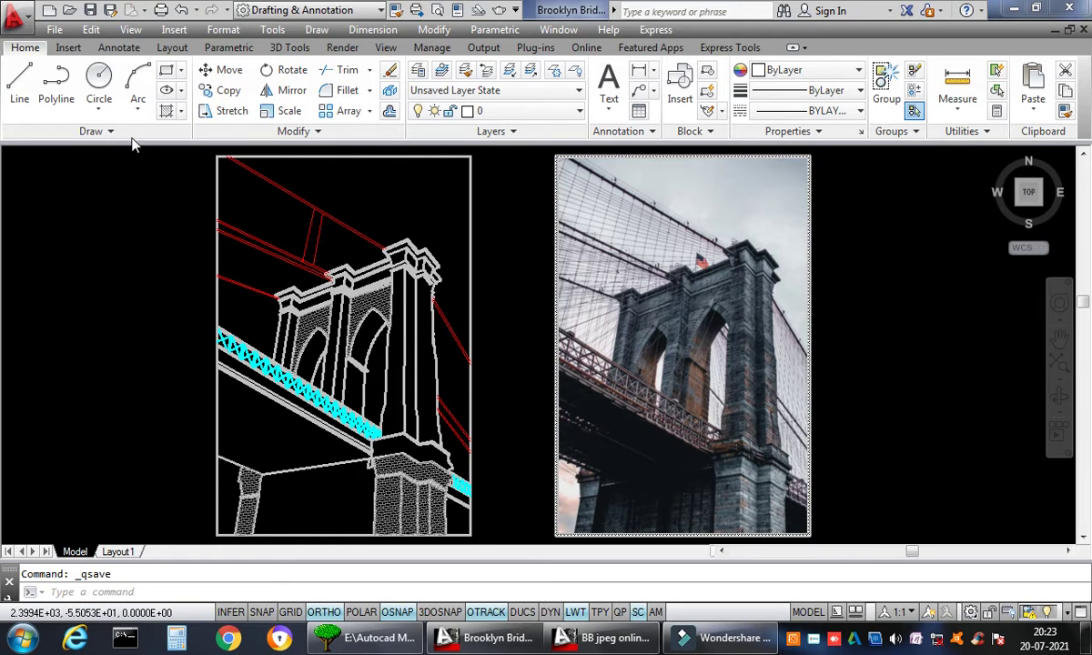
# - Turn off Selection Cycling for the drawing session
pyautogui.press('Escape')
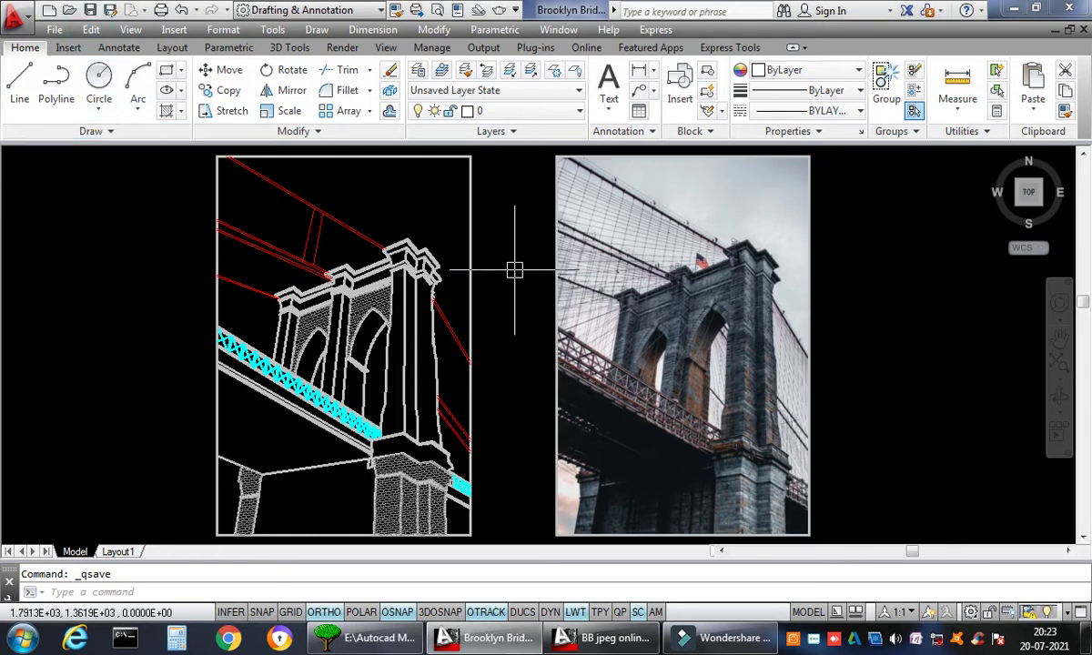
pyautogui.click(638, 612)
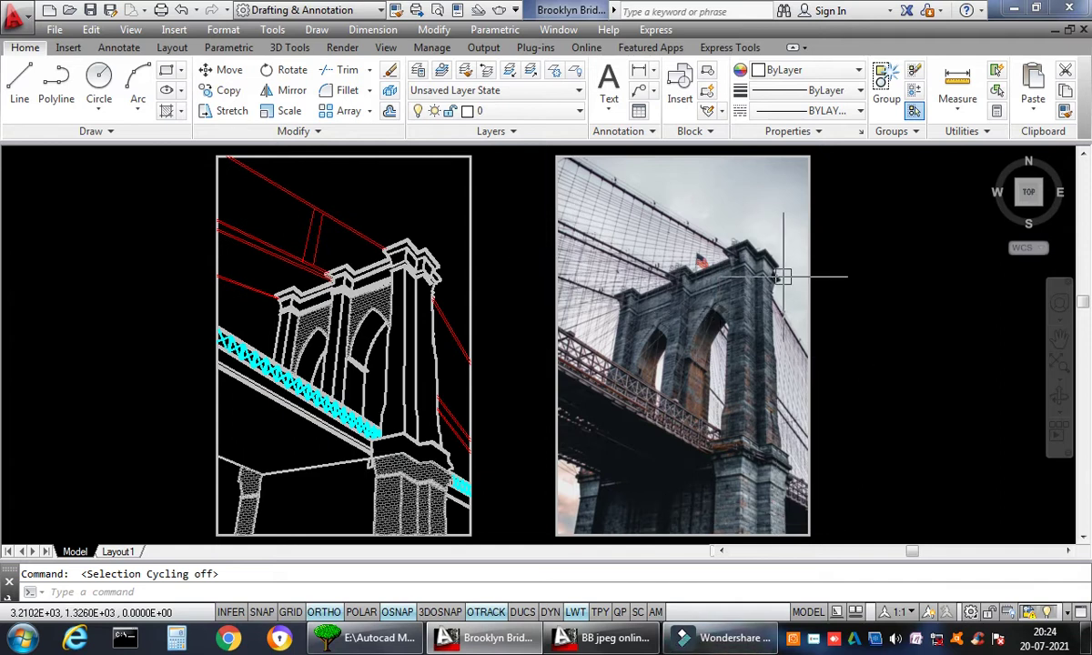
# - Inspect the properties of the bridge photo's raster image, close them and save the drawing
pyautogui.scroll(2, 831, 334)
pyautogui.moveTo(831, 334); pyautogui.dragTo(763, 514, button='middle')
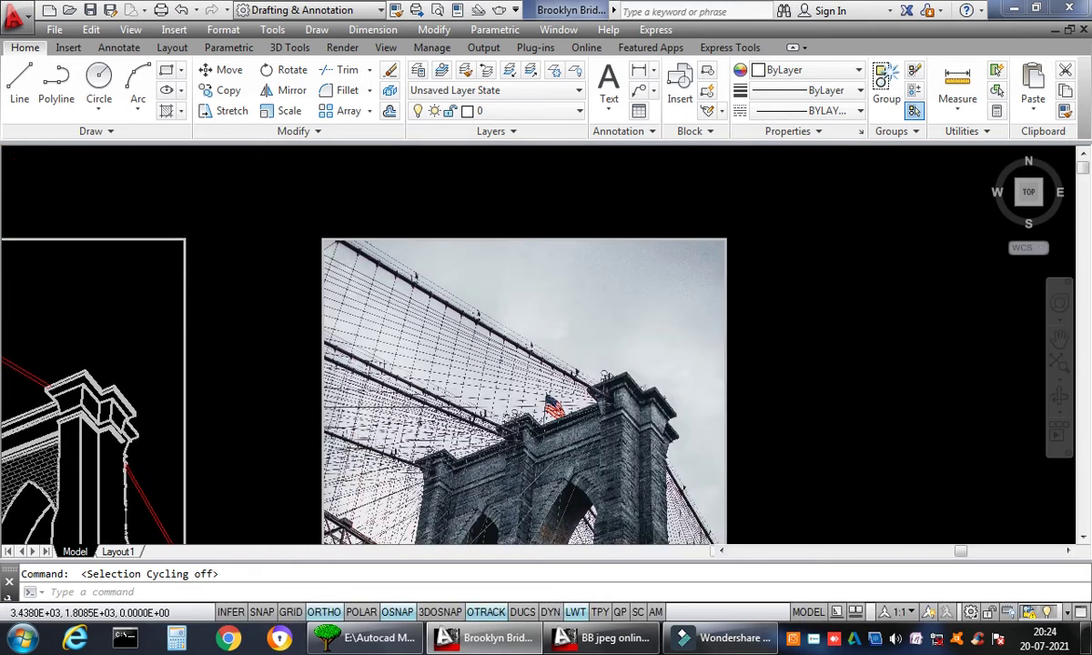
pyautogui.scroll(-1, 761, 241)
pyautogui.click(759, 229)
pyautogui.click(605, 314)
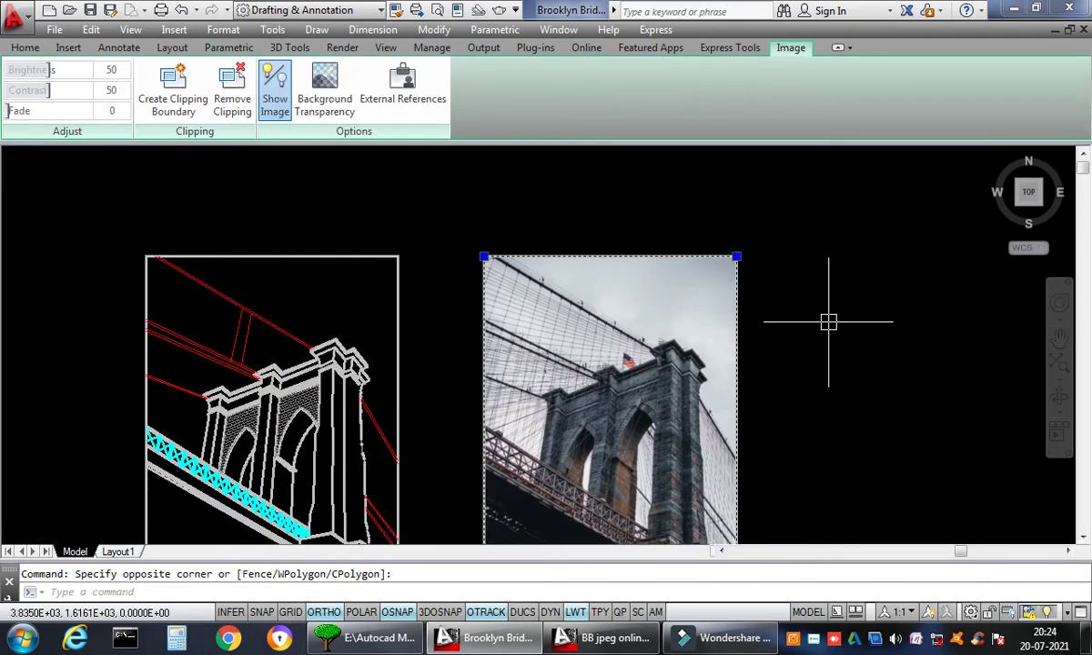
pyautogui.rightClick(786, 345)
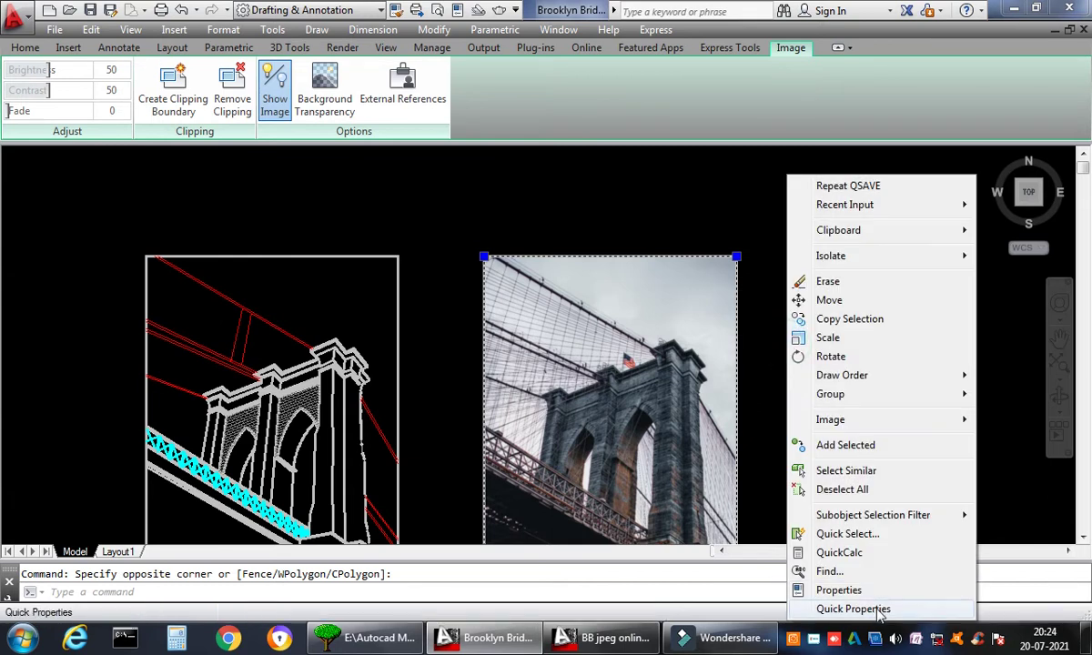
pyautogui.click(832, 590)
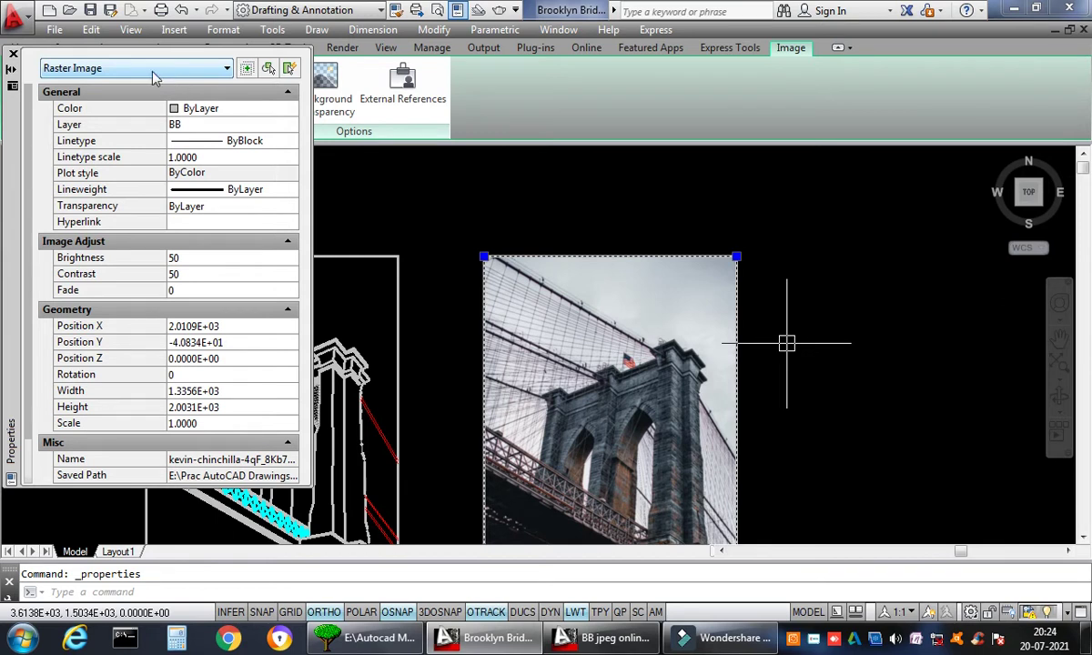
pyautogui.click(12, 54)
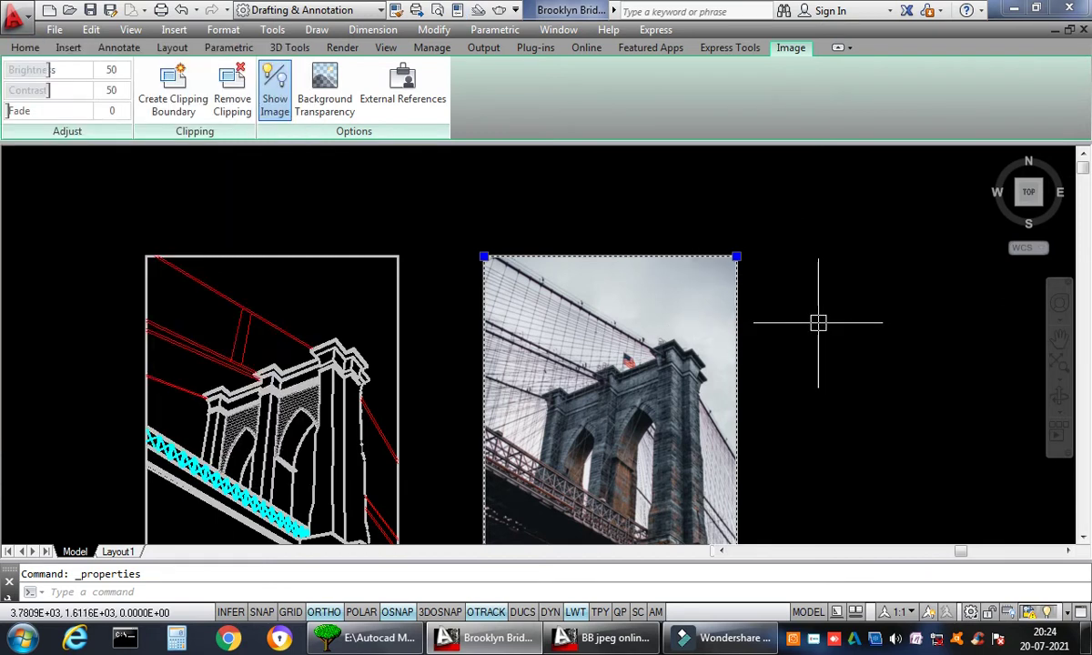
pyautogui.click(91, 11)
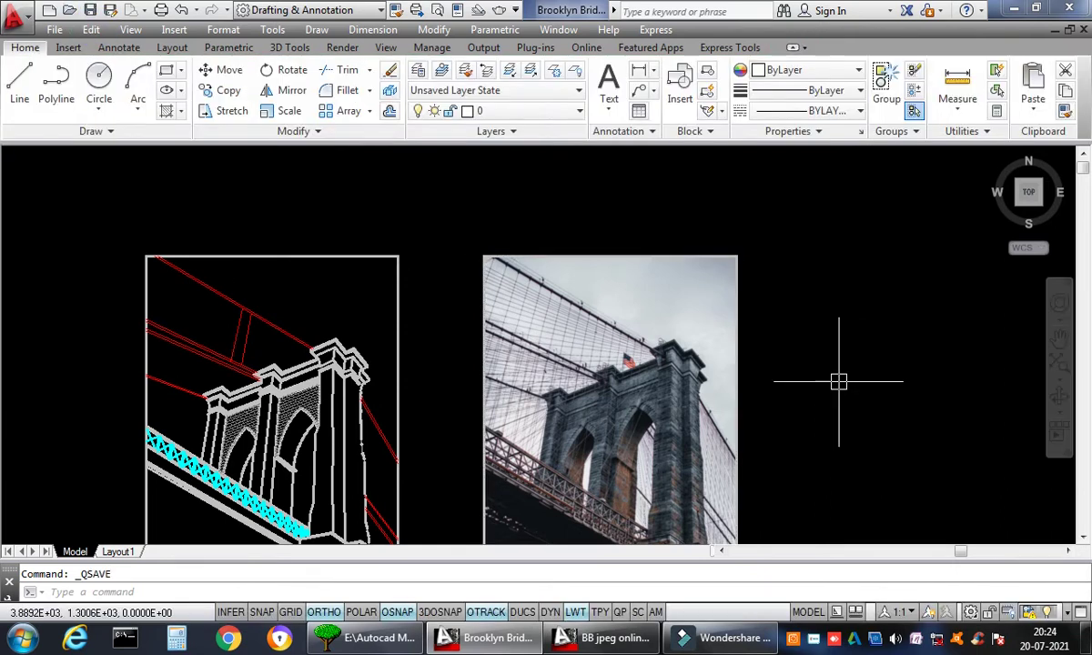
pyautogui.rightClick(808, 366)
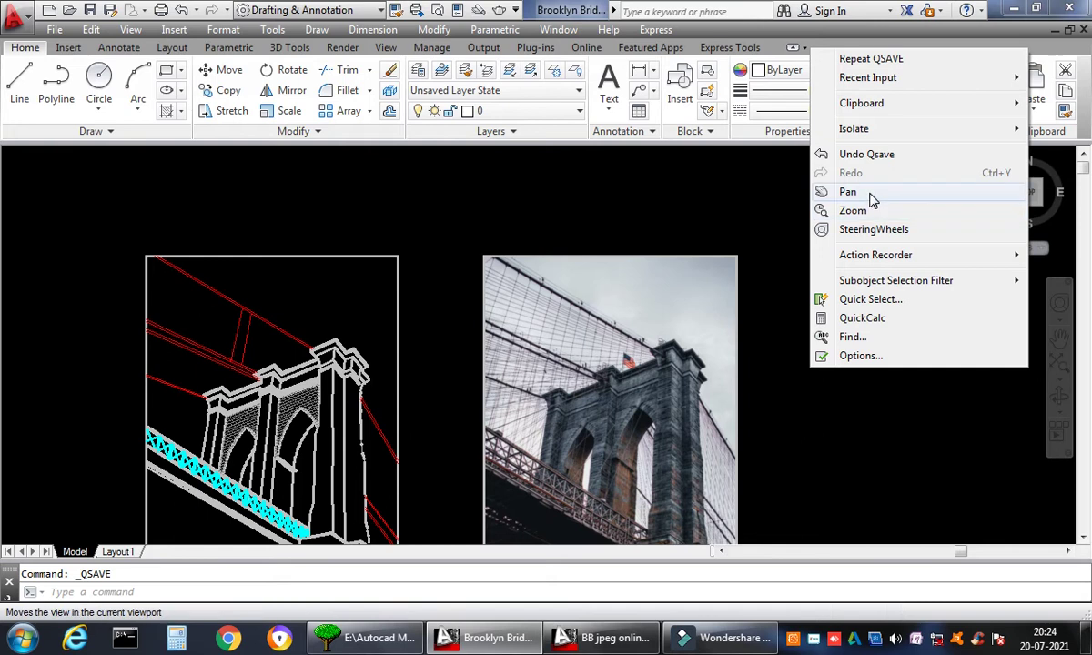
pyautogui.click(870, 191)
pyautogui.moveTo(807, 430); pyautogui.dragTo(795, 346)
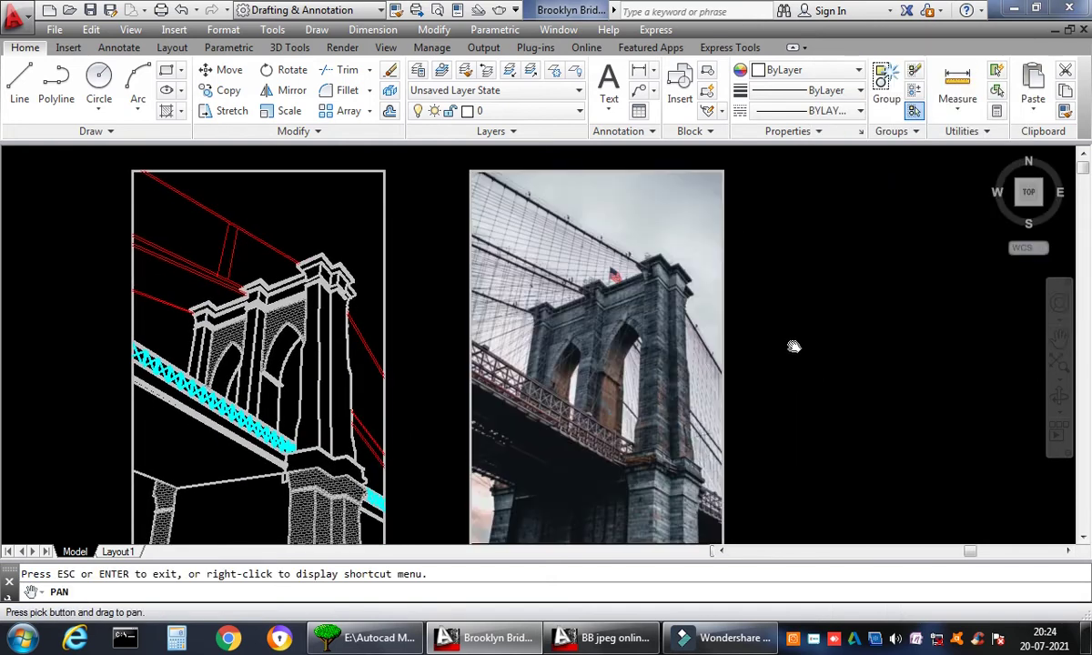
pyautogui.scroll(-4, 794, 345)
pyautogui.scroll(2, 792, 344)
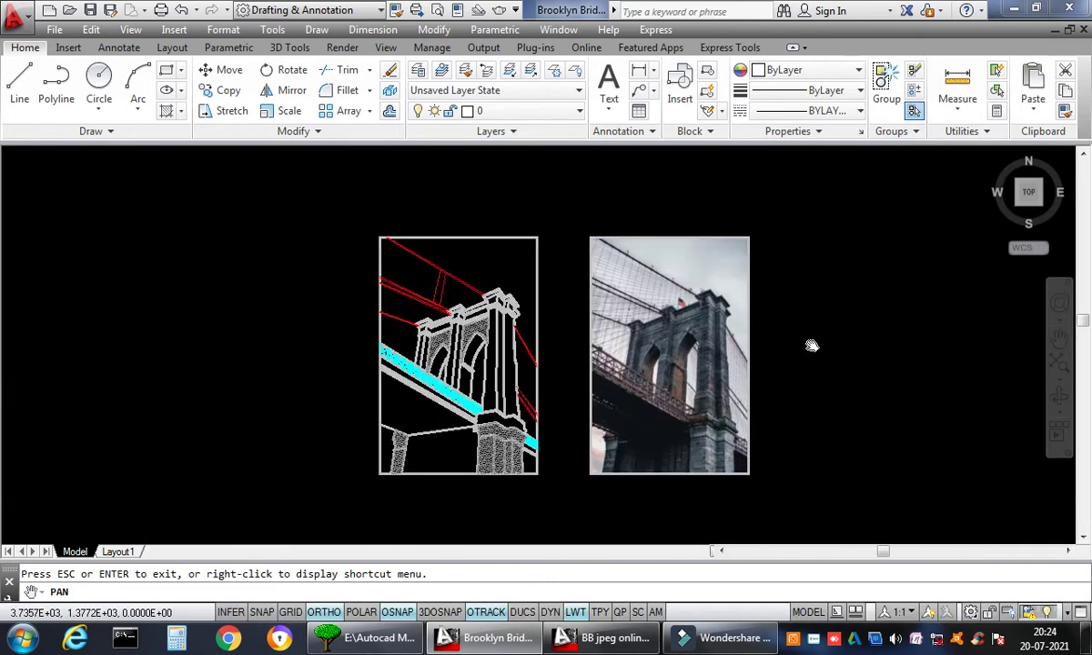
pyautogui.scroll(2, 812, 346)
pyautogui.moveTo(809, 337); pyautogui.dragTo(795, 302)
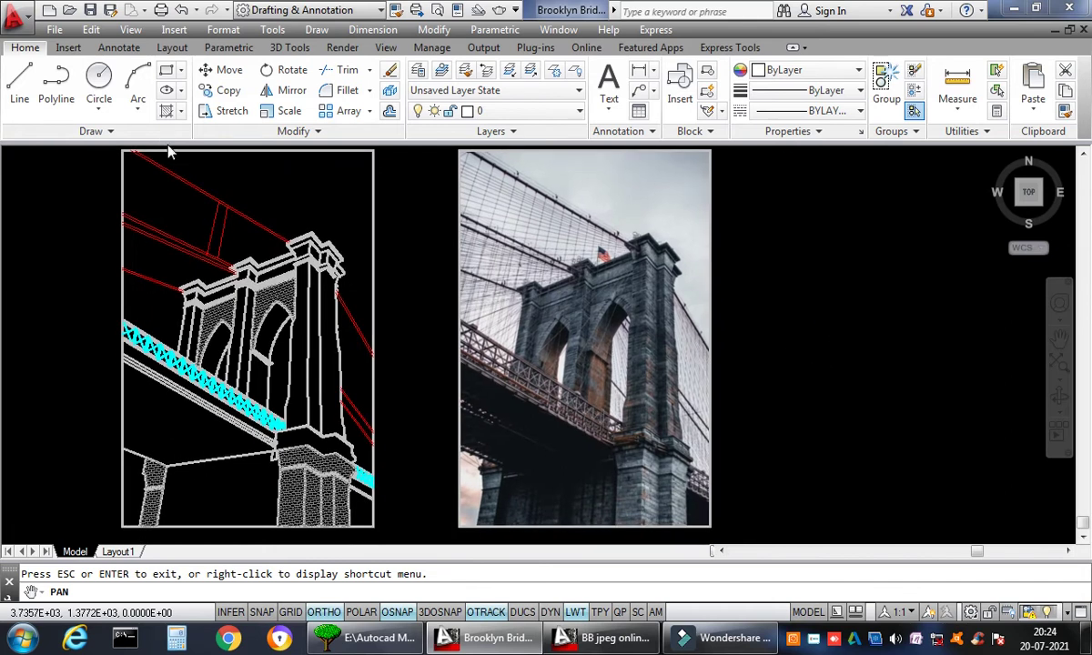
# - Show the Insert tools and keep the current Windows color scheme, with the option to be asked again
pyautogui.click(69, 48)
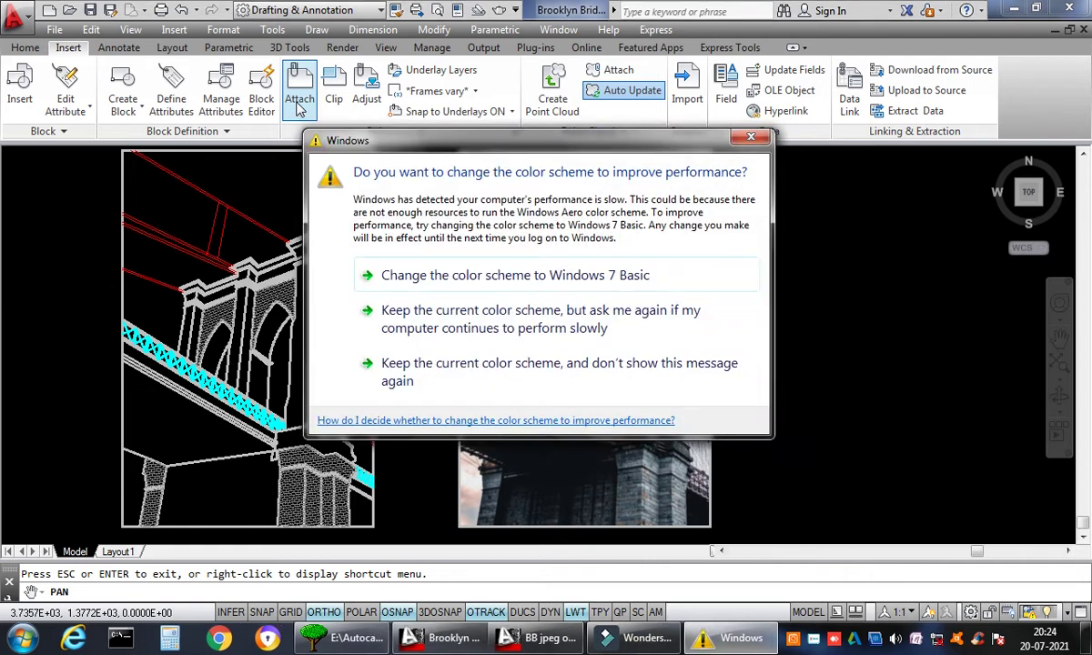
pyautogui.click(446, 330)
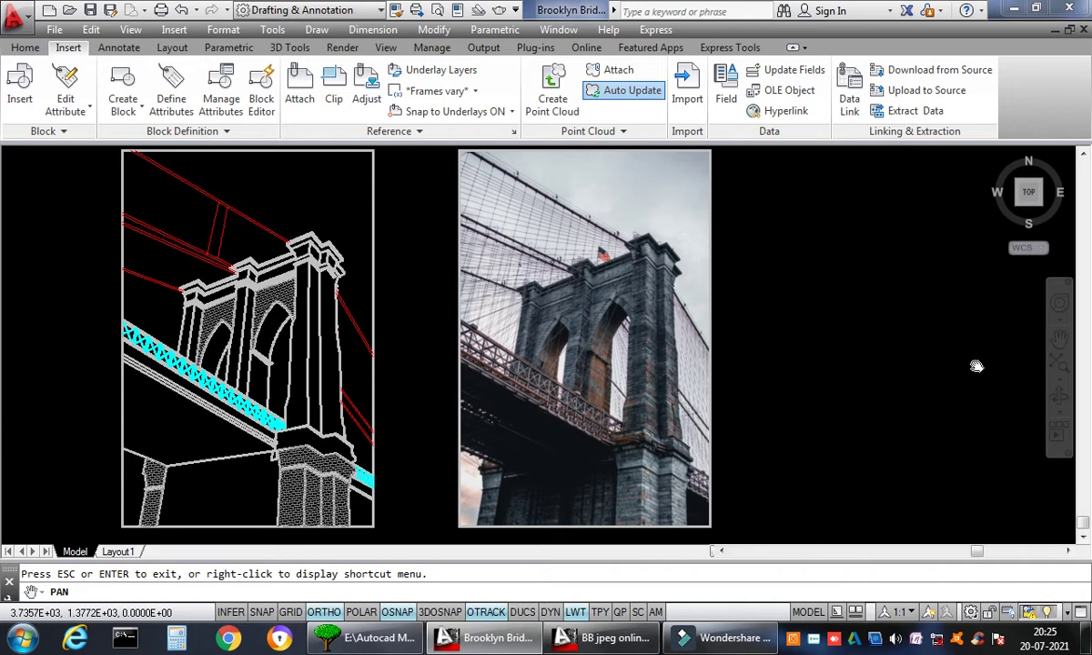
# - Exit Pan, select the cornice polyline on the tallest tower to inspect it, and save the drawing
pyautogui.rightClick(402, 323)
pyautogui.click(426, 331)
pyautogui.scroll(5, 400, 309)
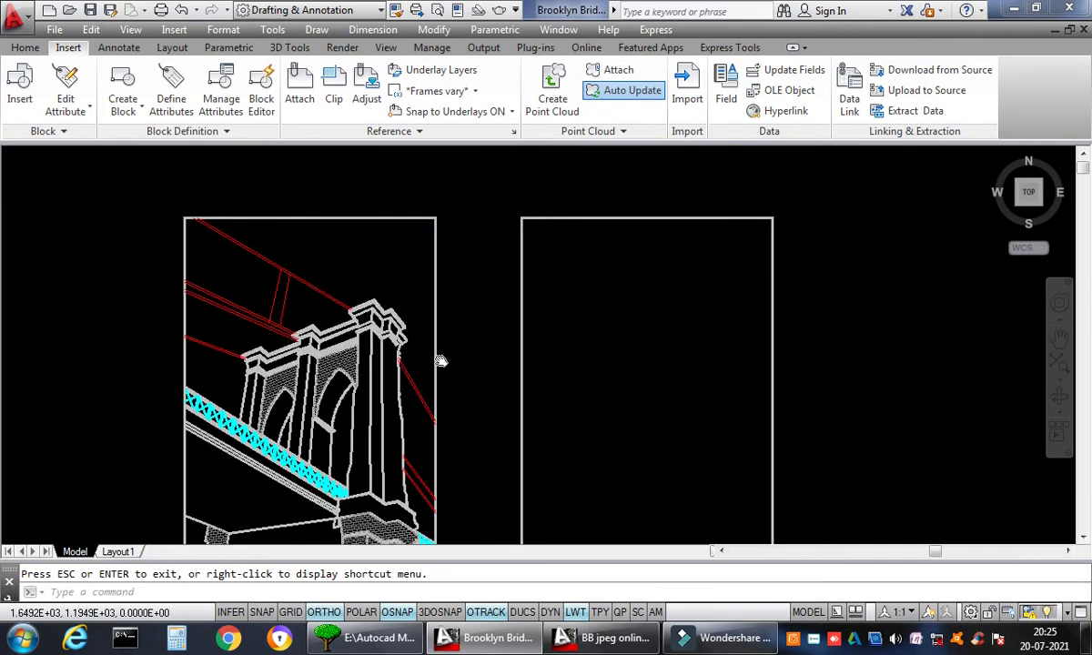
pyautogui.scroll(5, 364, 332)
pyautogui.press('Escape')
pyautogui.click(432, 255)
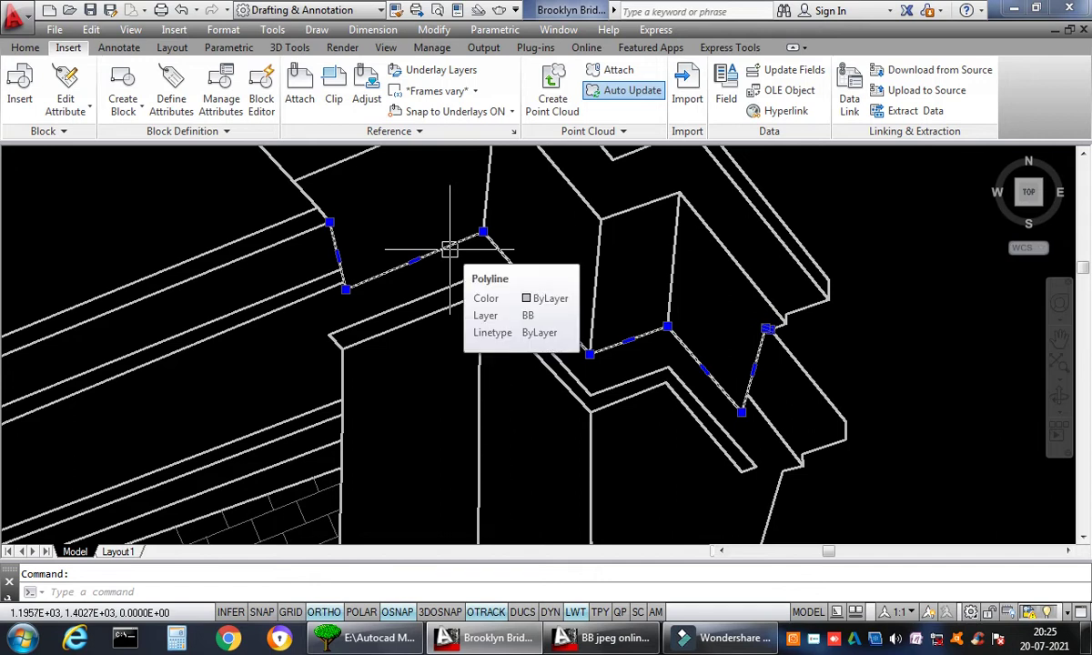
pyautogui.scroll(-4, 450, 248)
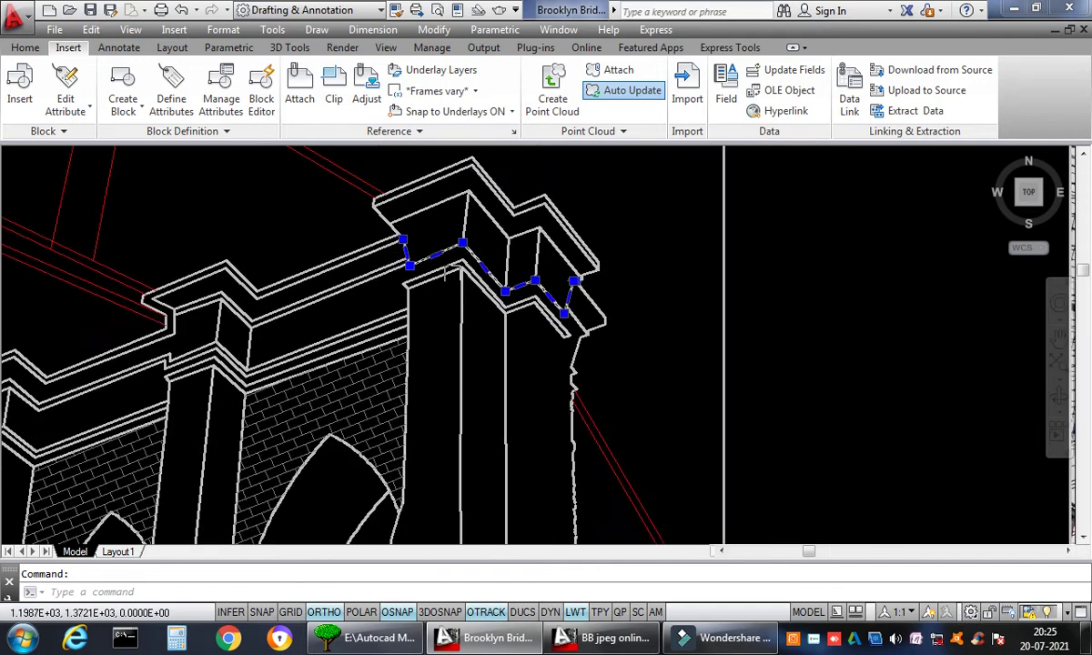
pyautogui.click(90, 10)
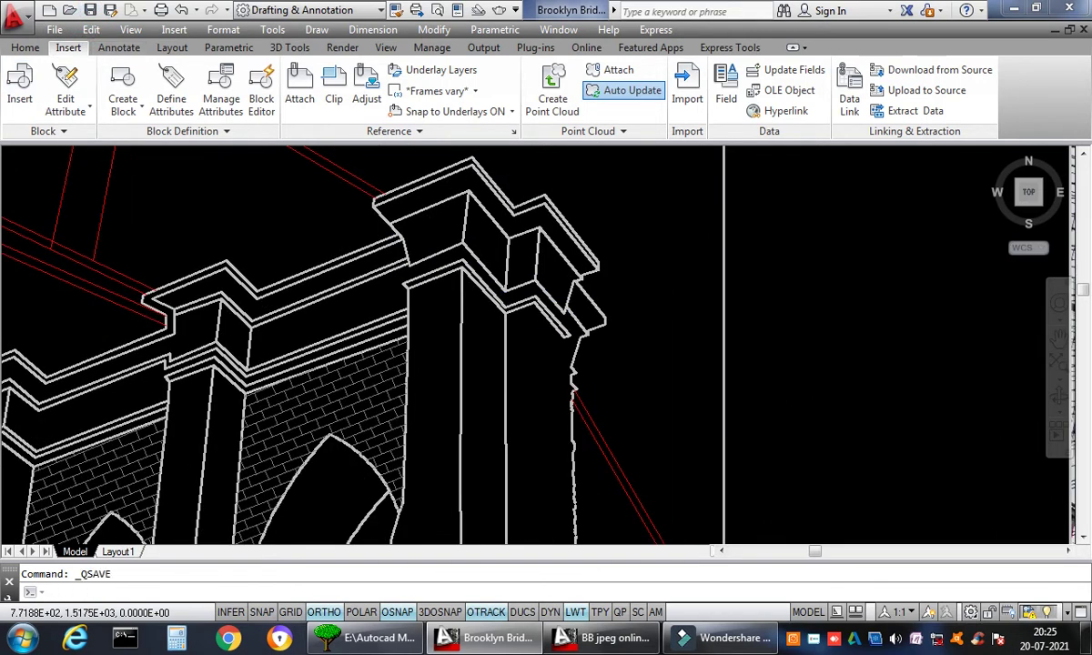
# - Inspect the curve of the larger arch and the brick hatch above it, clear the selection and save the drawing
pyautogui.scroll(5, 339, 459)
pyautogui.click(356, 414)
pyautogui.scroll(-2, 356, 437)
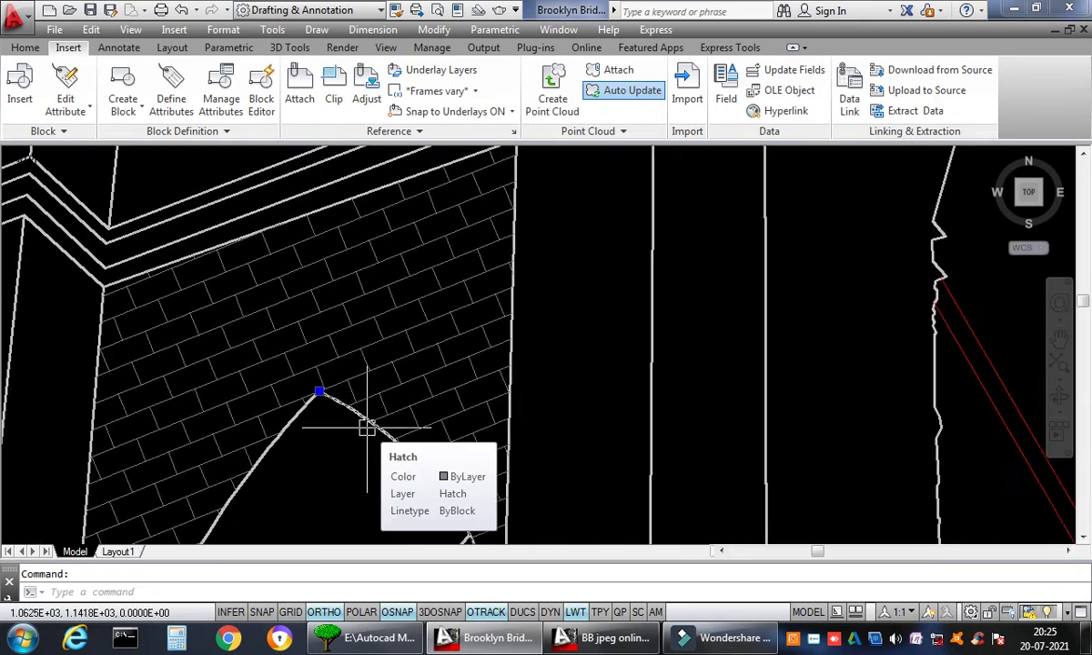
pyautogui.scroll(-2, 349, 435)
pyautogui.scroll(4, 348, 432)
pyautogui.click(391, 395)
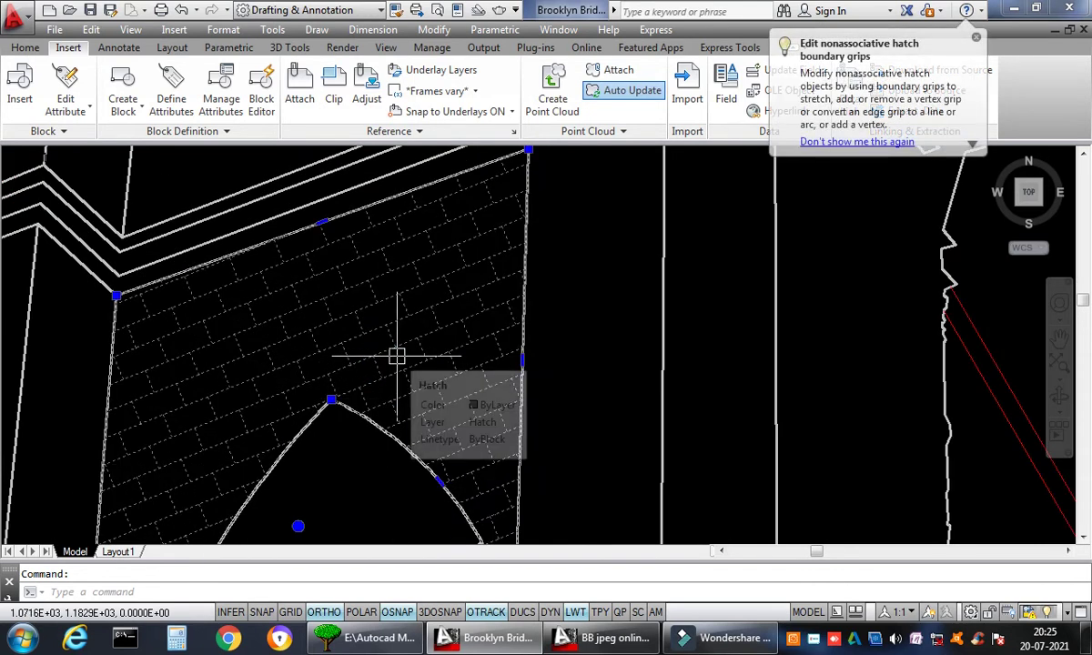
pyautogui.click(977, 38)
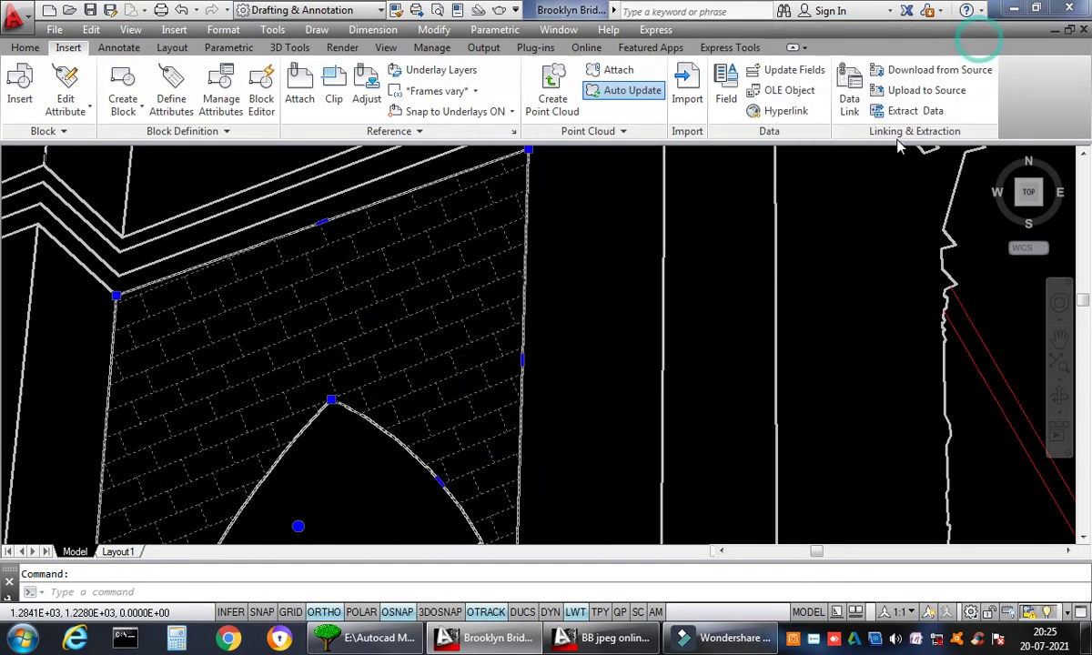
pyautogui.press('Escape')
pyautogui.hotkey('ctrl', 's')
pyautogui.scroll(-5, 619, 339)
pyautogui.scroll(-5, 587, 350)
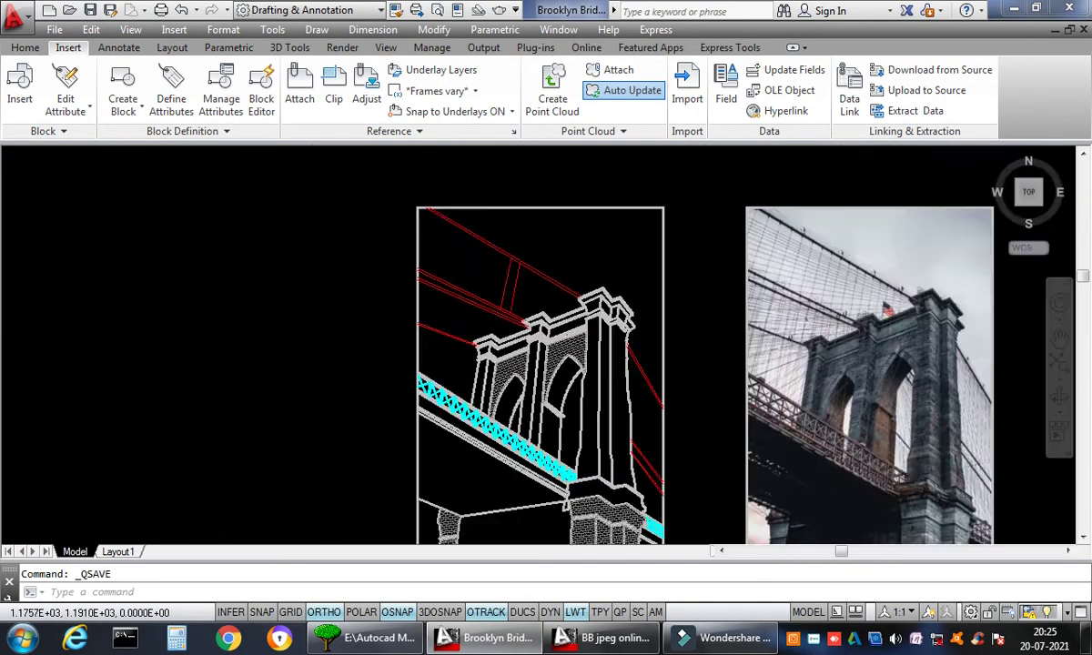
pyautogui.scroll(2, 439, 332)
pyautogui.moveTo(439, 332); pyautogui.dragTo(260, 277, button='middle')
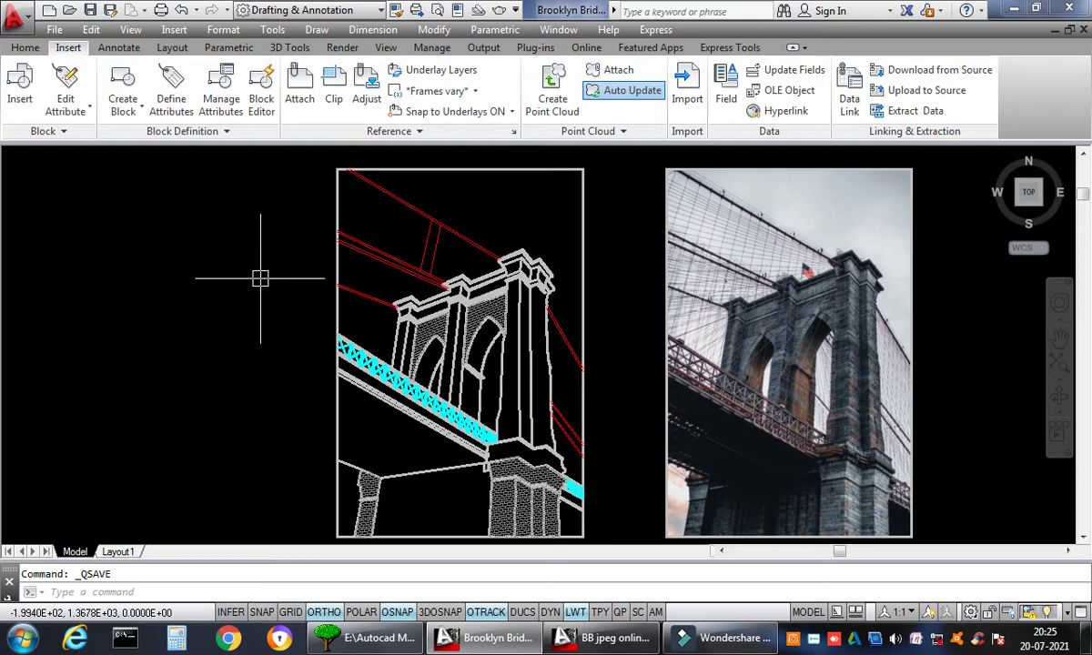
# - Switch to the "BB jpeg online" drawing, save it and maximize its window
pyautogui.click(496, 638)
pyautogui.click(589, 642)
pyautogui.hotkey('ctrl', 's')
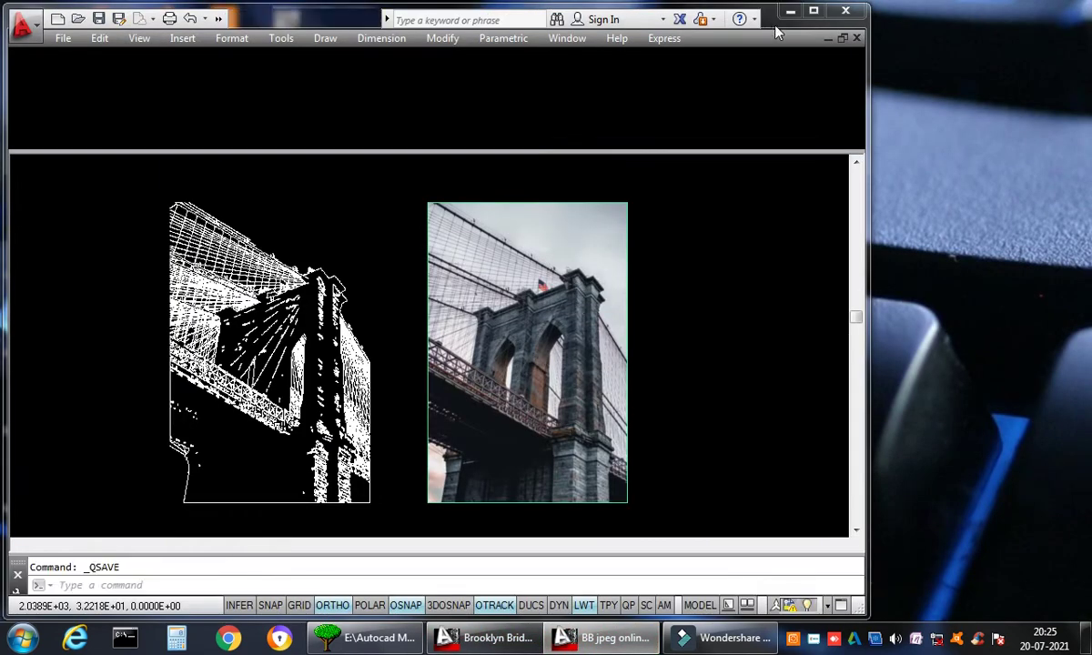
pyautogui.click(813, 13)
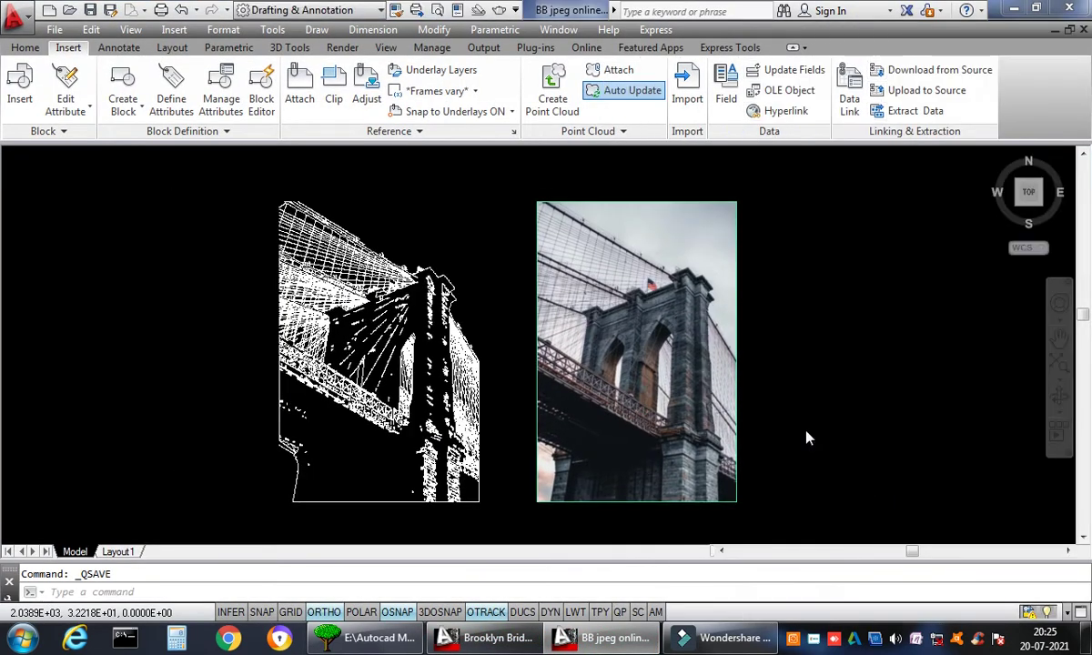
pyautogui.moveTo(795, 353); pyautogui.dragTo(831, 348, button='middle')
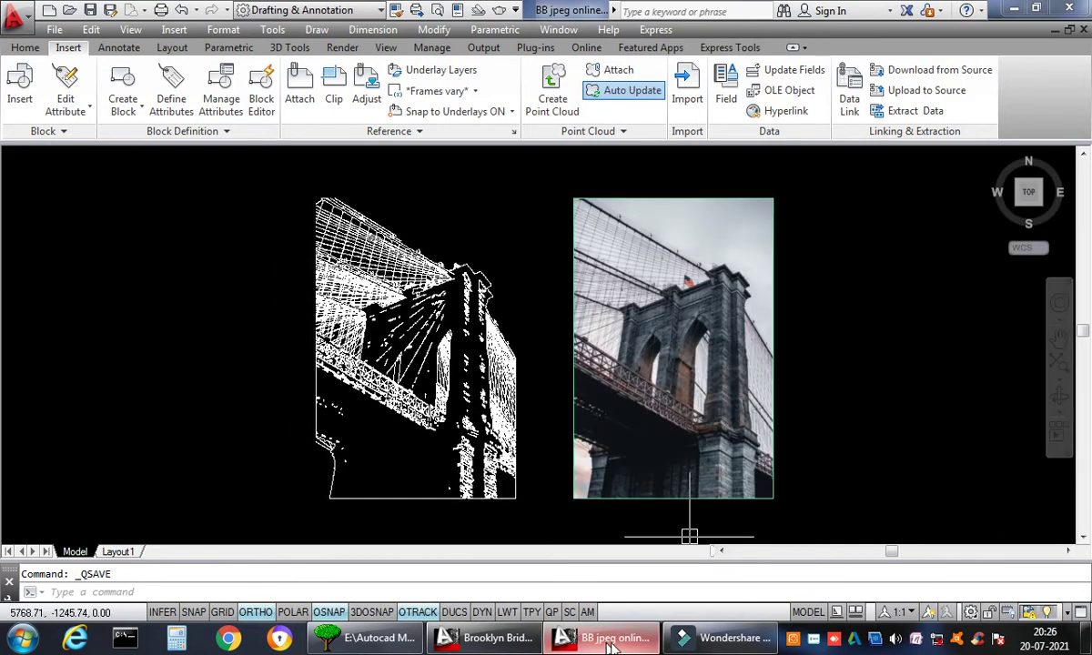
# - Select the bridge photo beside the converted linework to check it, and save the drawing
pyautogui.moveTo(622, 646)
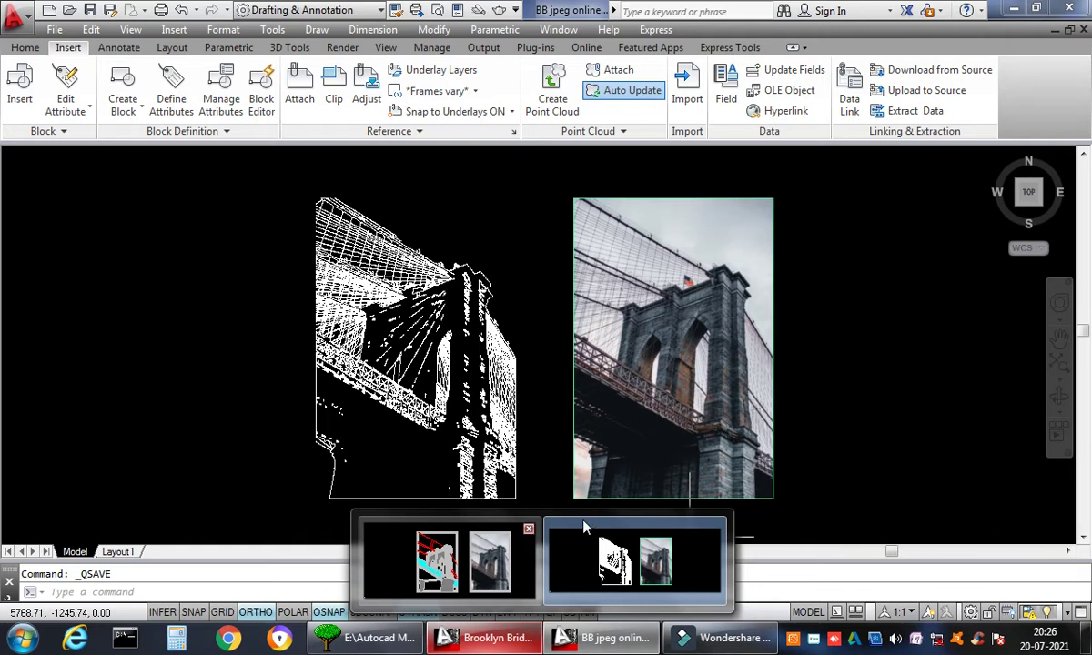
pyautogui.click(876, 368)
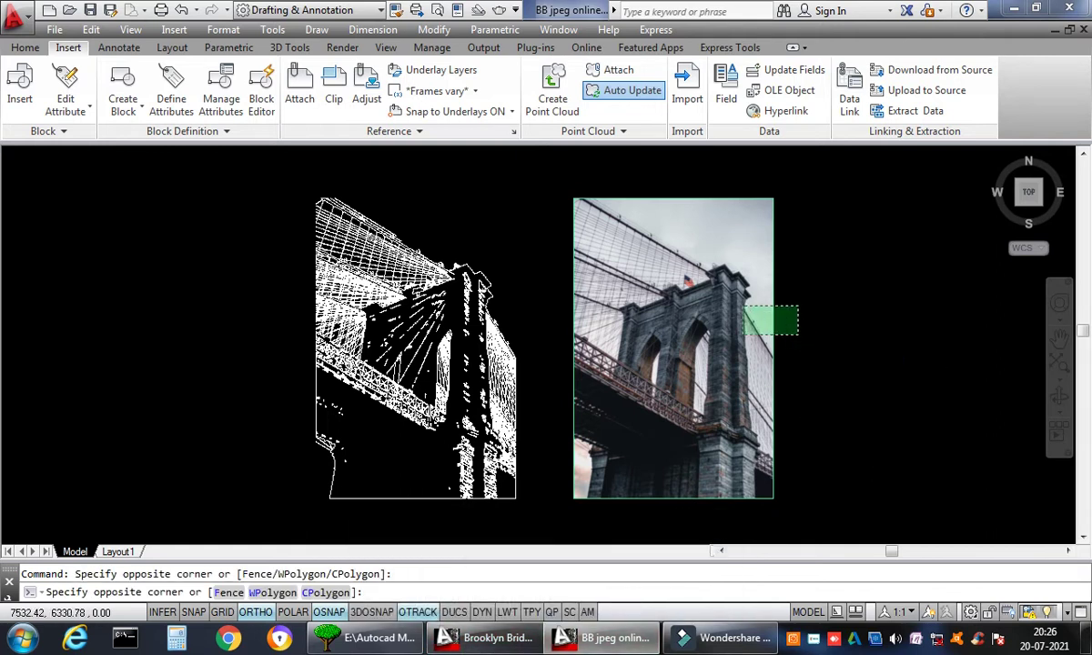
pyautogui.click(743, 306)
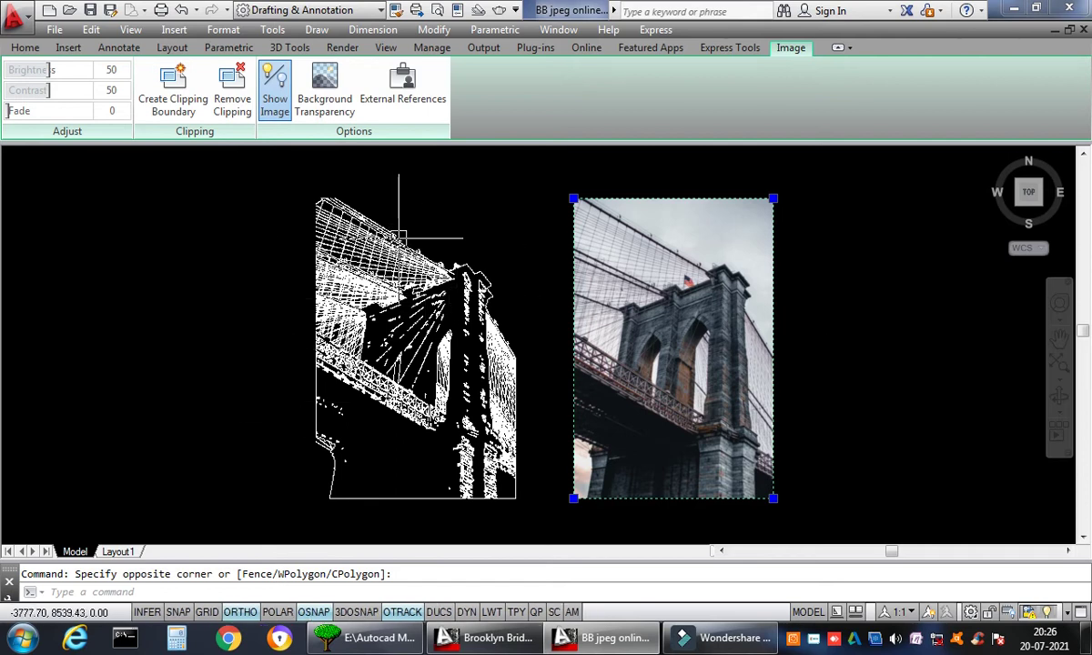
pyautogui.click(90, 9)
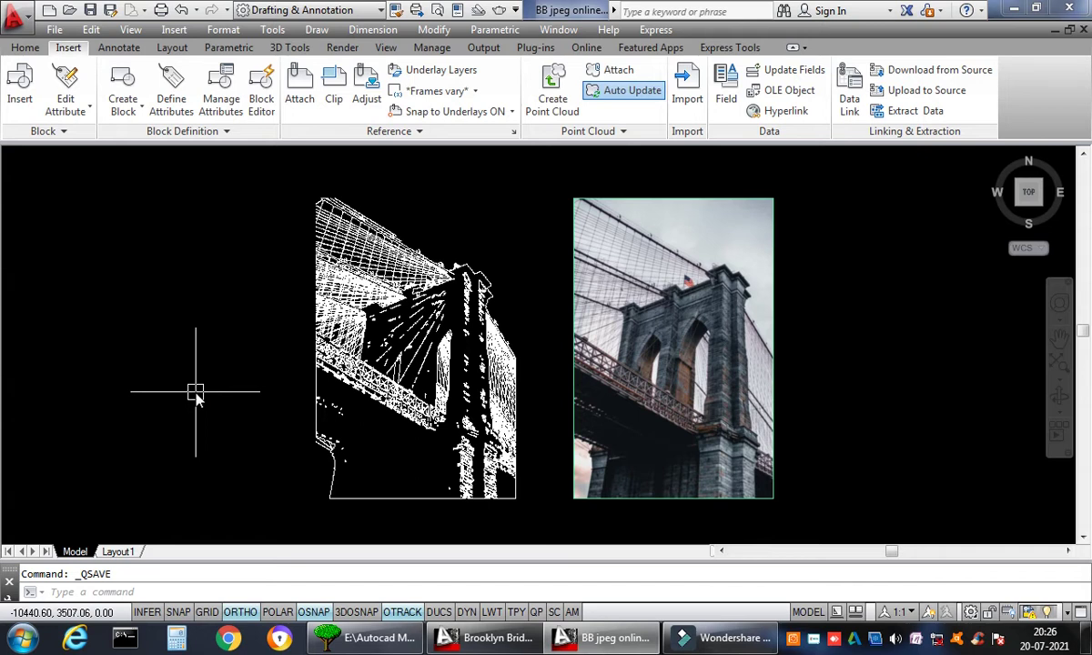
# - Examine the converted linework of the suspension cables and tower up close for line quality and segment breaks
pyautogui.scroll(4, 480, 258)
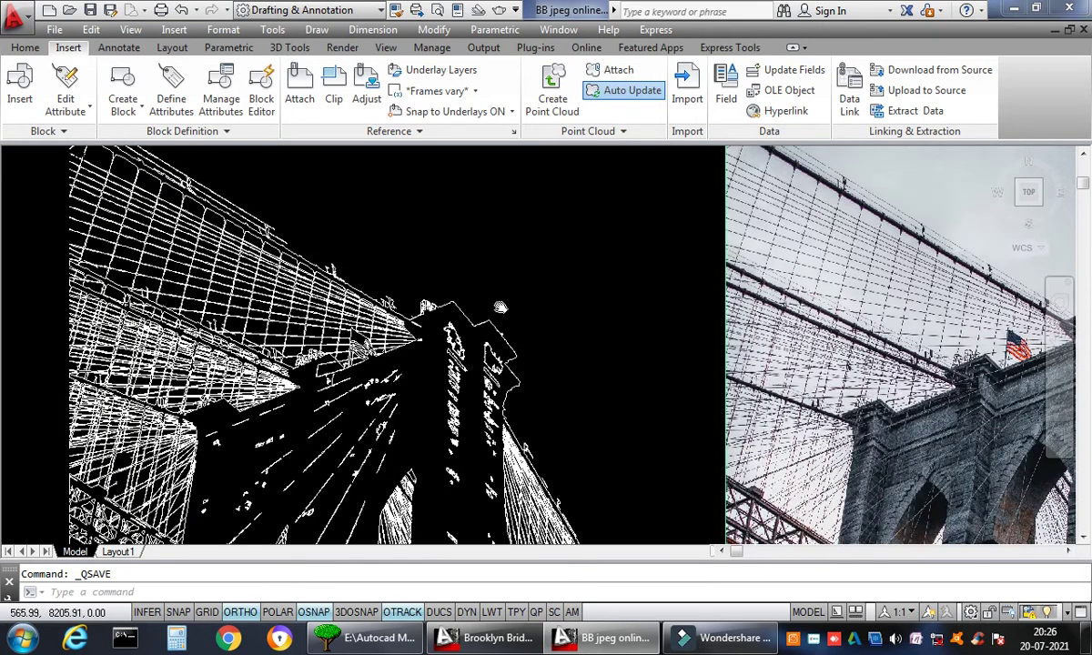
pyautogui.scroll(-2, 618, 263)
pyautogui.scroll(-2, 475, 255)
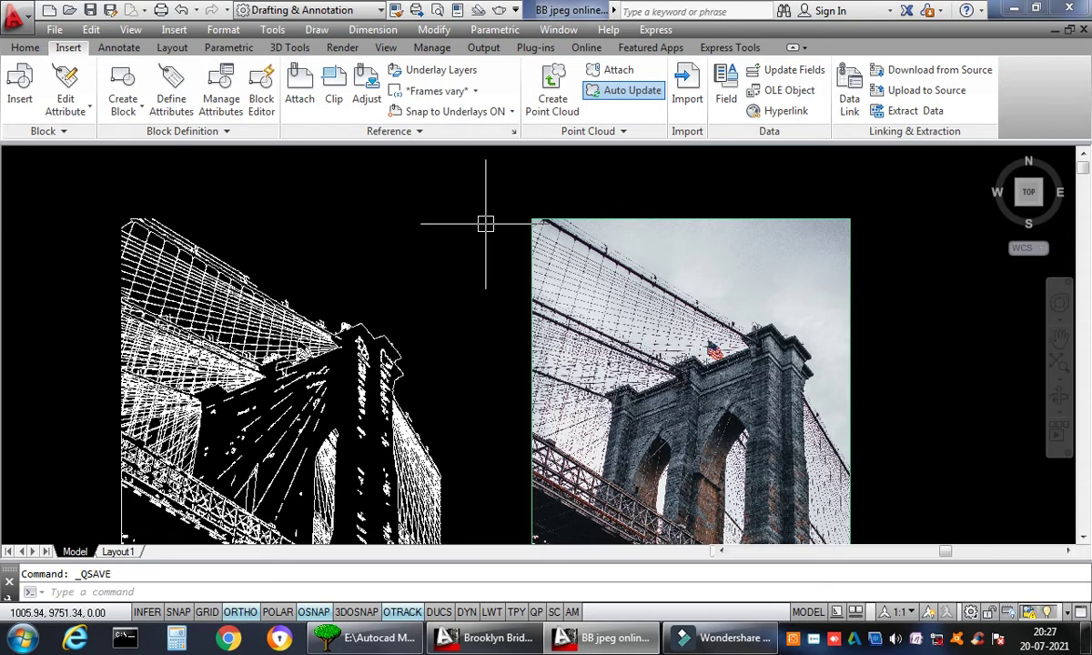
pyautogui.scroll(10, 244, 302)
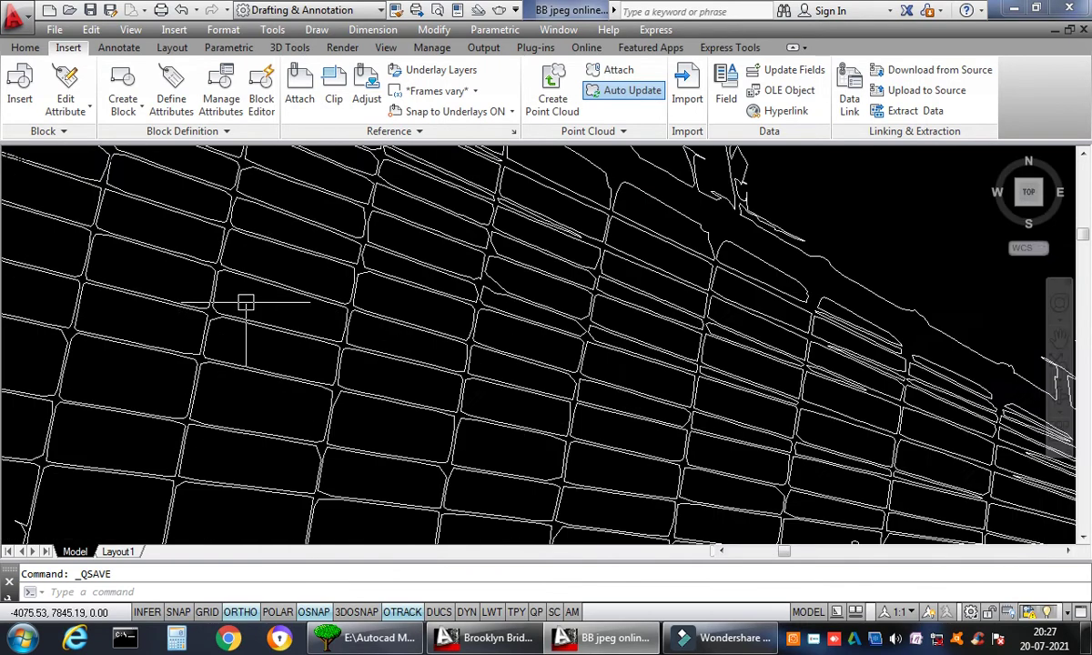
pyautogui.scroll(4, 339, 273)
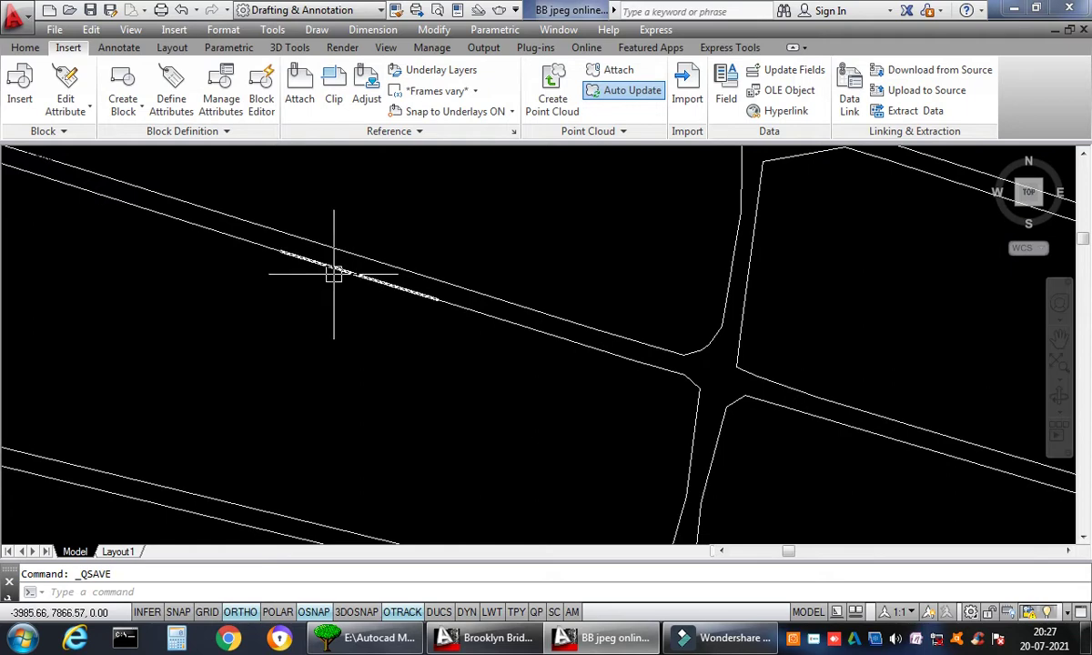
pyautogui.scroll(-6, 340, 268)
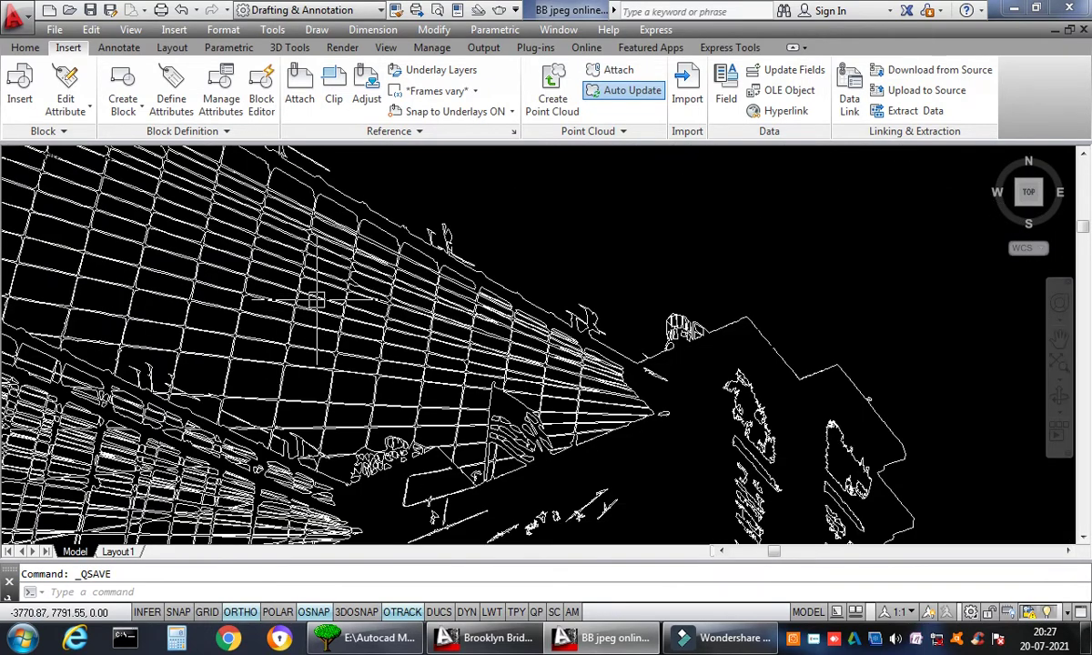
# - Select separate segments along one cable line of the converted linework to check their object type and extents, and clear the selection
pyautogui.scroll(2, 316, 300)
pyautogui.scroll(5, 316, 301)
pyautogui.click(361, 316)
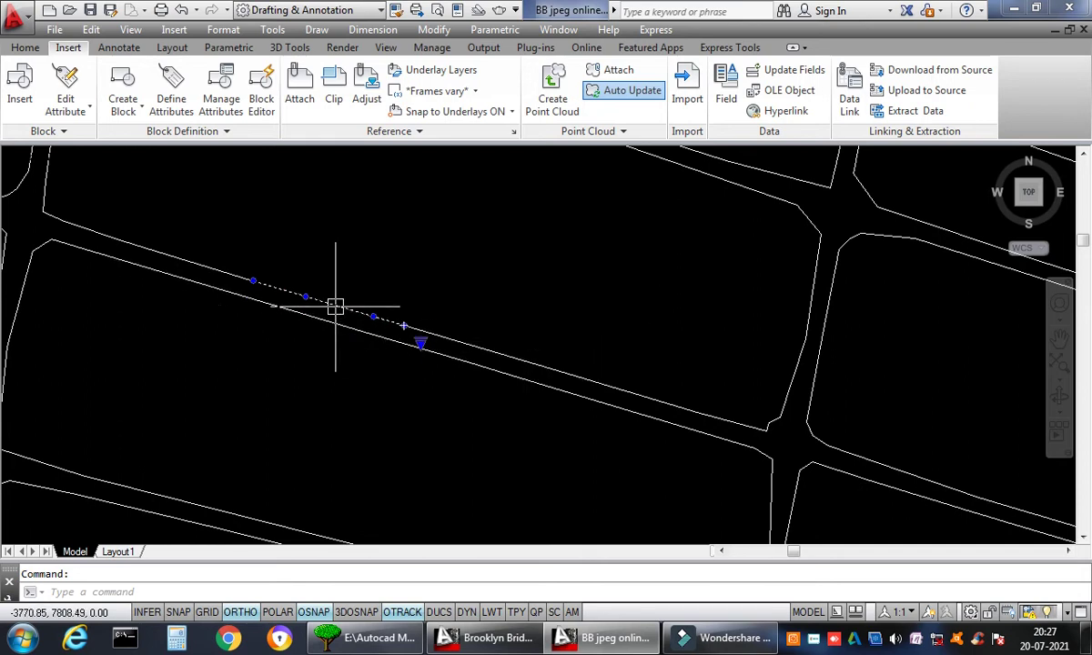
pyautogui.moveTo(335, 307)
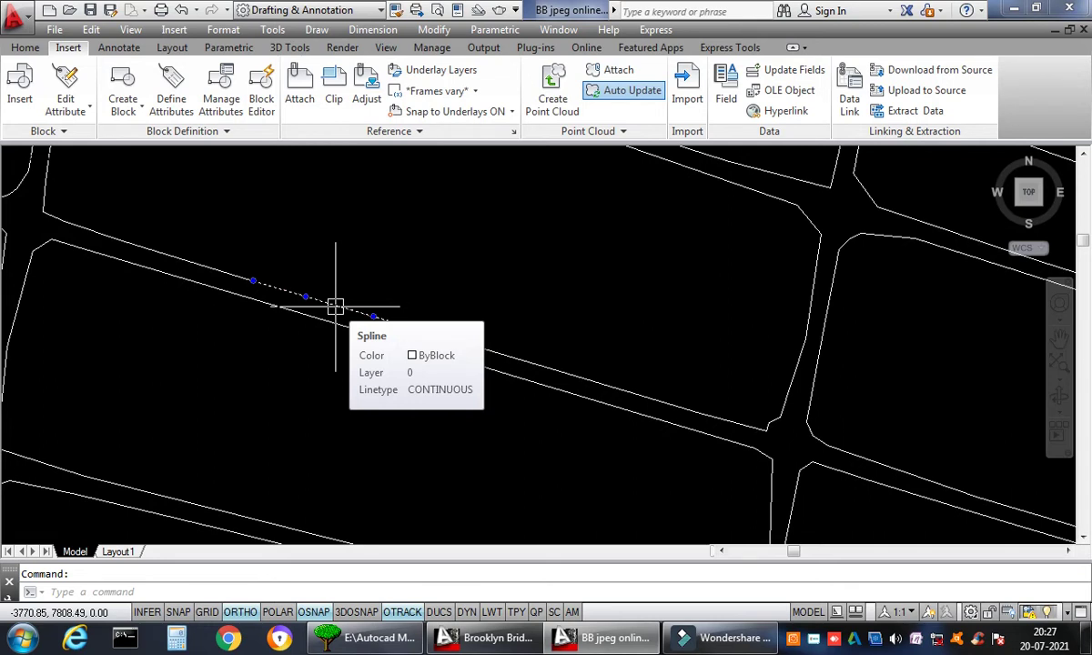
pyautogui.click(583, 381)
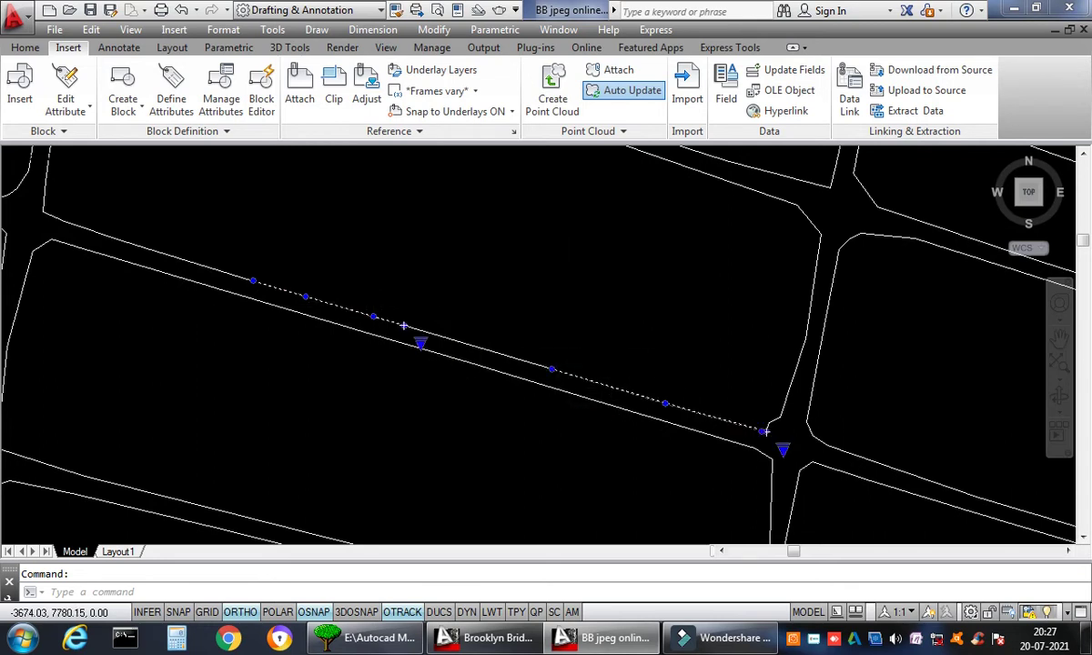
pyautogui.scroll(4, 651, 398)
pyautogui.click(683, 409)
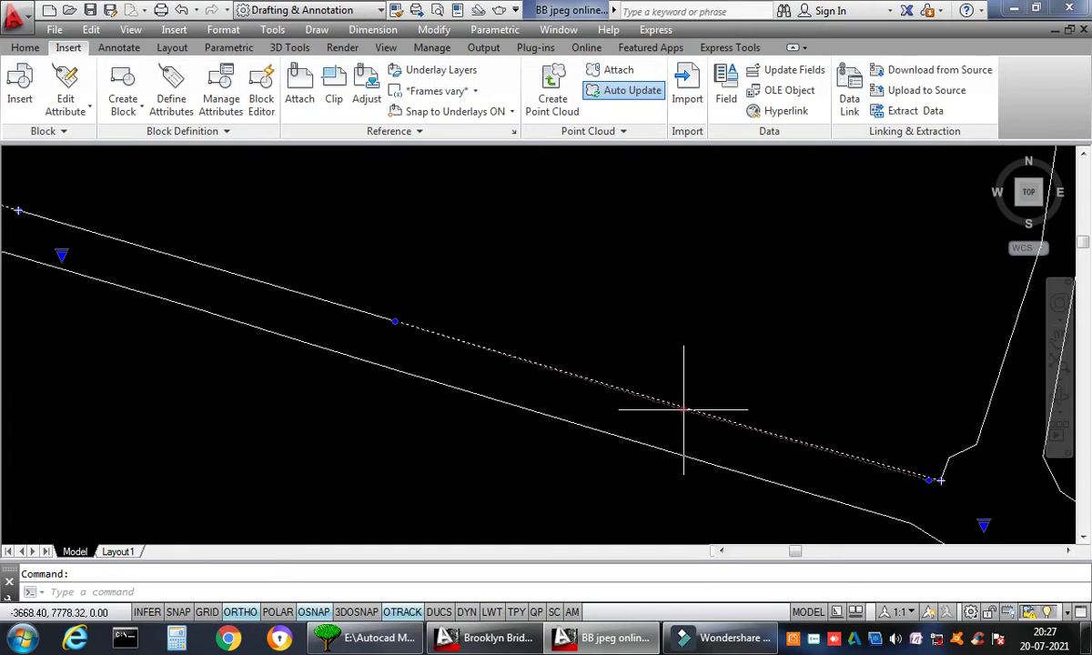
pyautogui.click(684, 408)
pyautogui.press('Escape')
pyautogui.press('Escape')
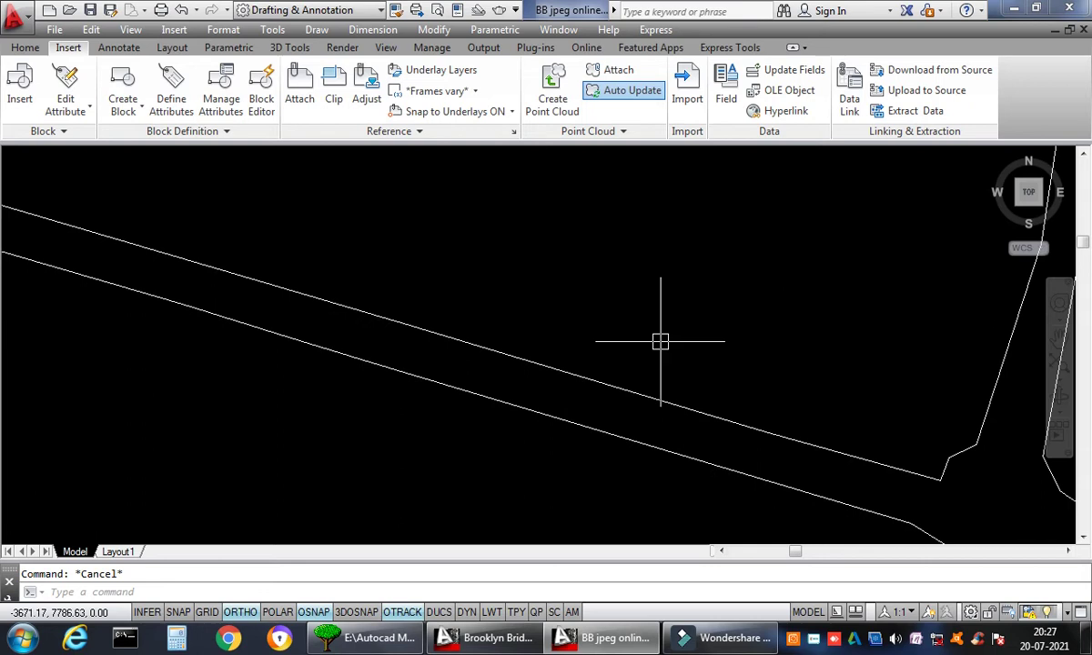
# - Select the spline segment at the lower end of the cable line and stretch its upper end vertex away from the adjoining segment
pyautogui.click(577, 377)
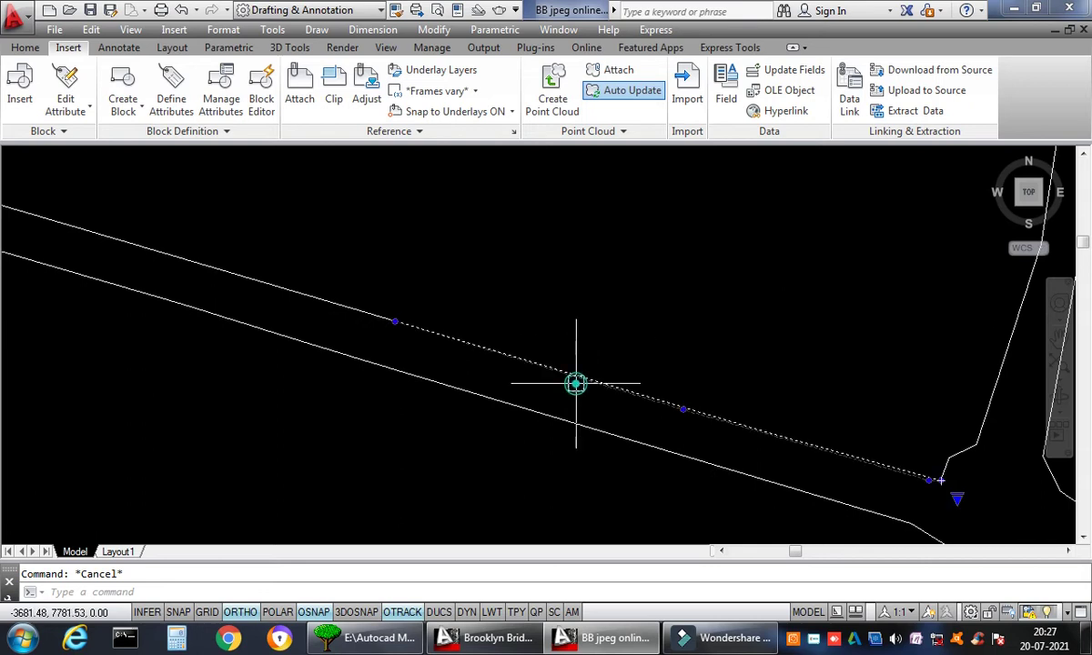
pyautogui.click(395, 320)
pyautogui.click(439, 284)
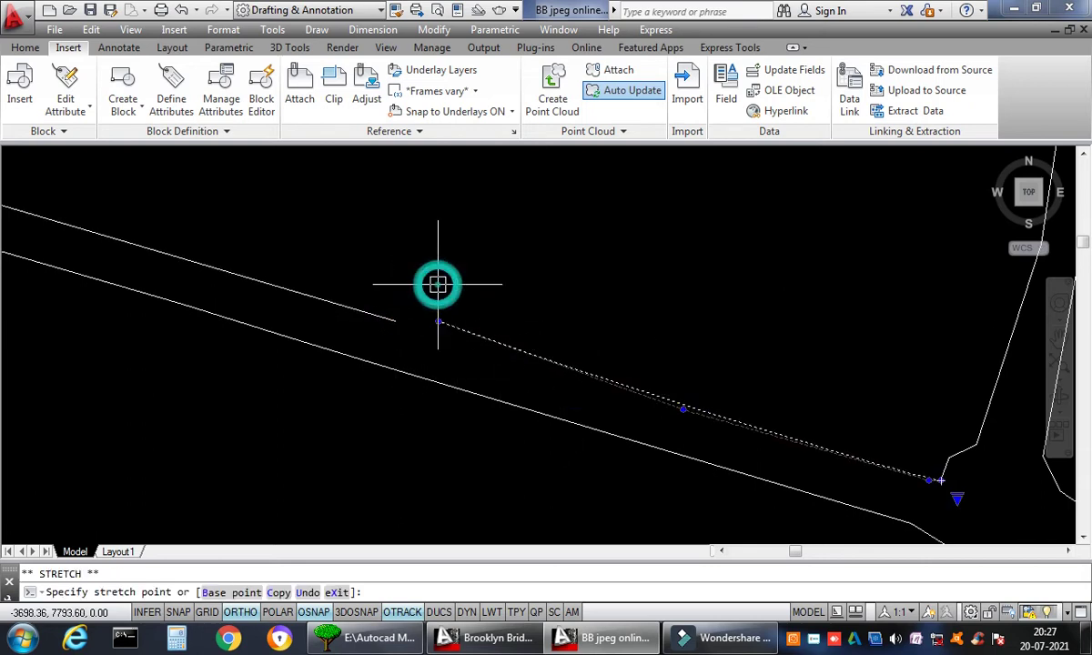
pyautogui.moveTo(958, 506)
pyautogui.click(941, 485)
pyautogui.scroll(-10, 532, 273)
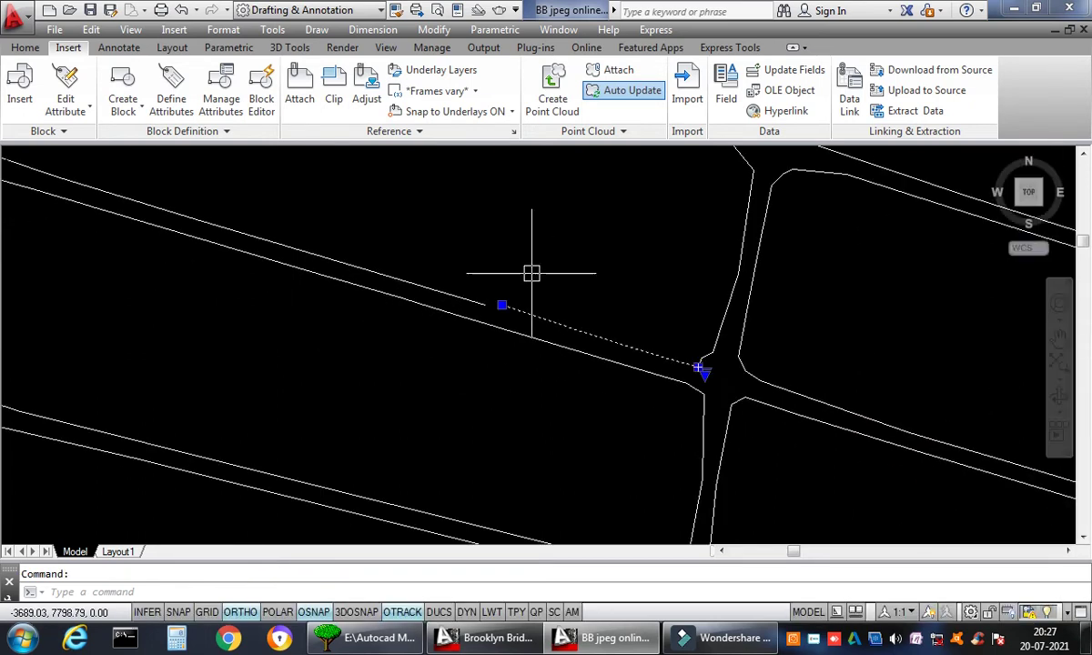
# - Stretch a vertex of the spline segment along the upper edge of the cable-net cell below out of line
pyautogui.scroll(5, 491, 309)
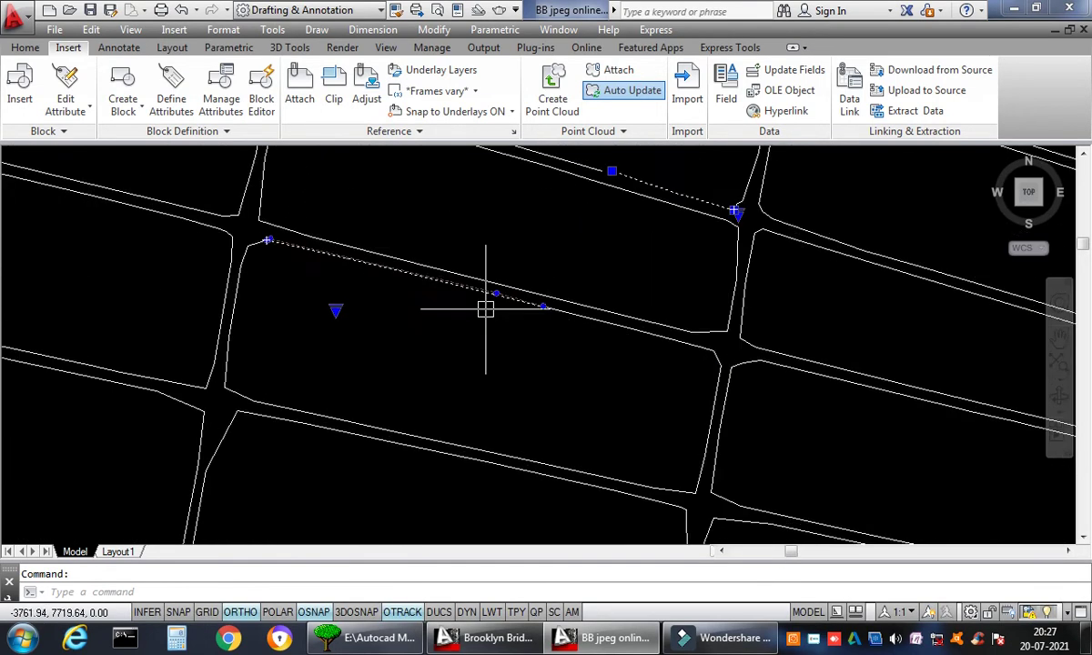
pyautogui.scroll(3, 461, 300)
pyautogui.click(516, 289)
pyautogui.scroll(-5, 492, 337)
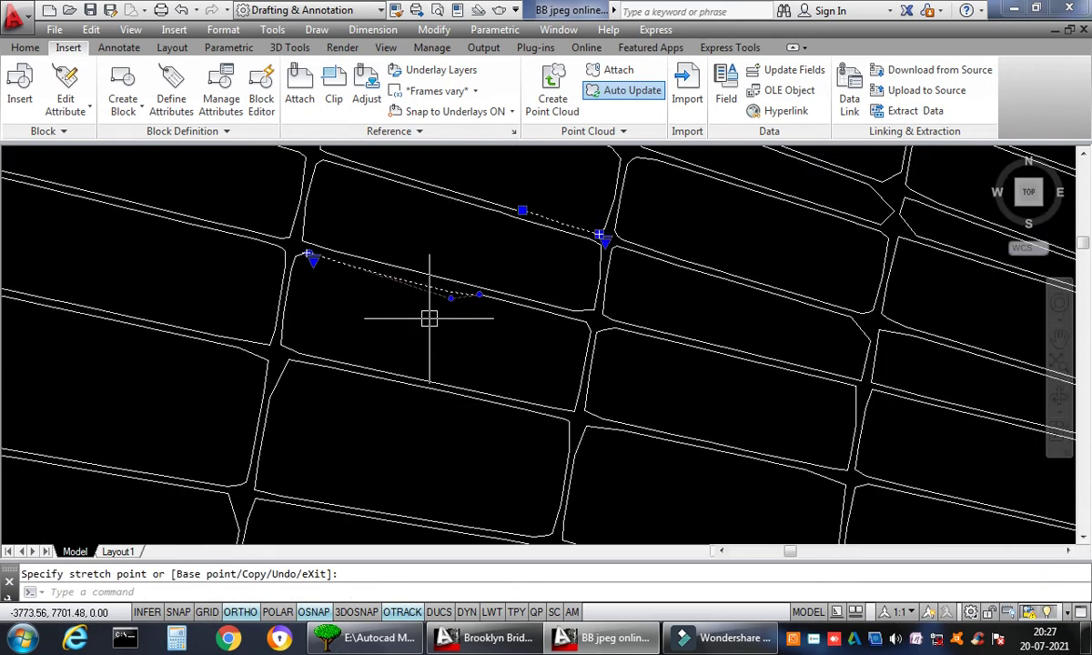
pyautogui.scroll(-3, 430, 319)
# - Select a segment of the converted tower's top outline to check how short it is within the edge
pyautogui.moveTo(721, 268); pyautogui.dragTo(551, 178, button='middle')
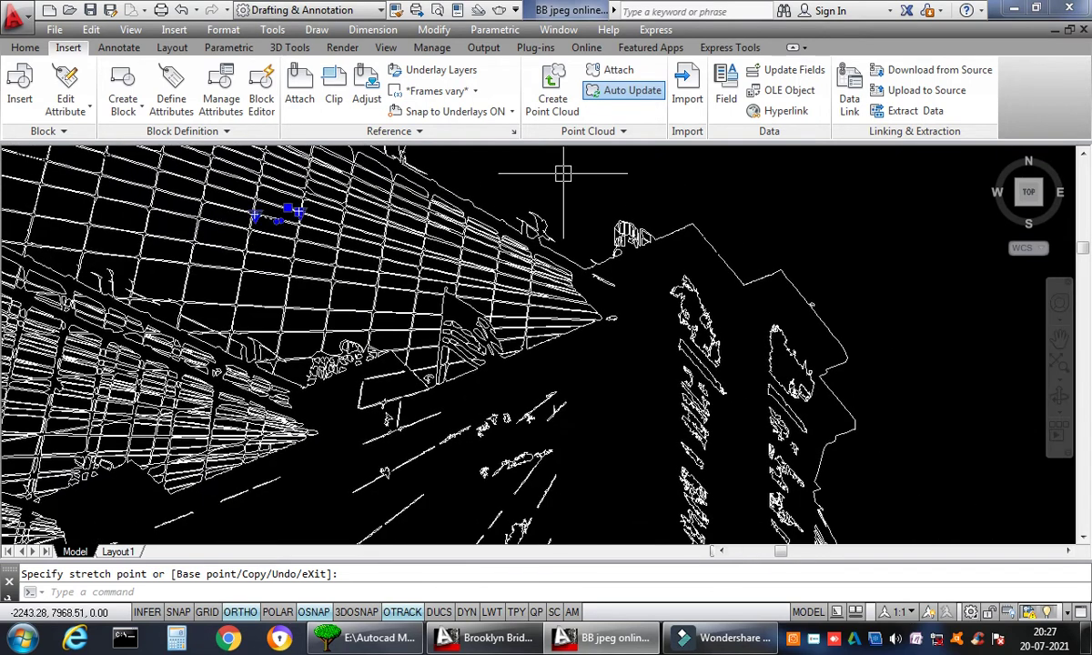
pyautogui.scroll(5, 737, 323)
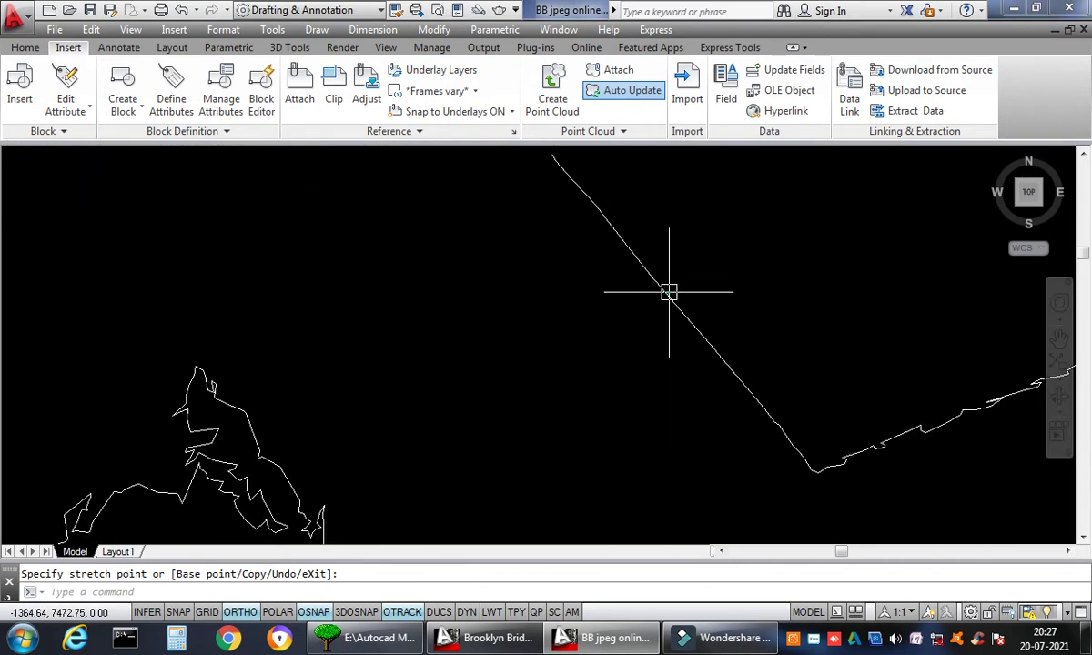
pyautogui.click(642, 312)
pyautogui.scroll(-5, 642, 312)
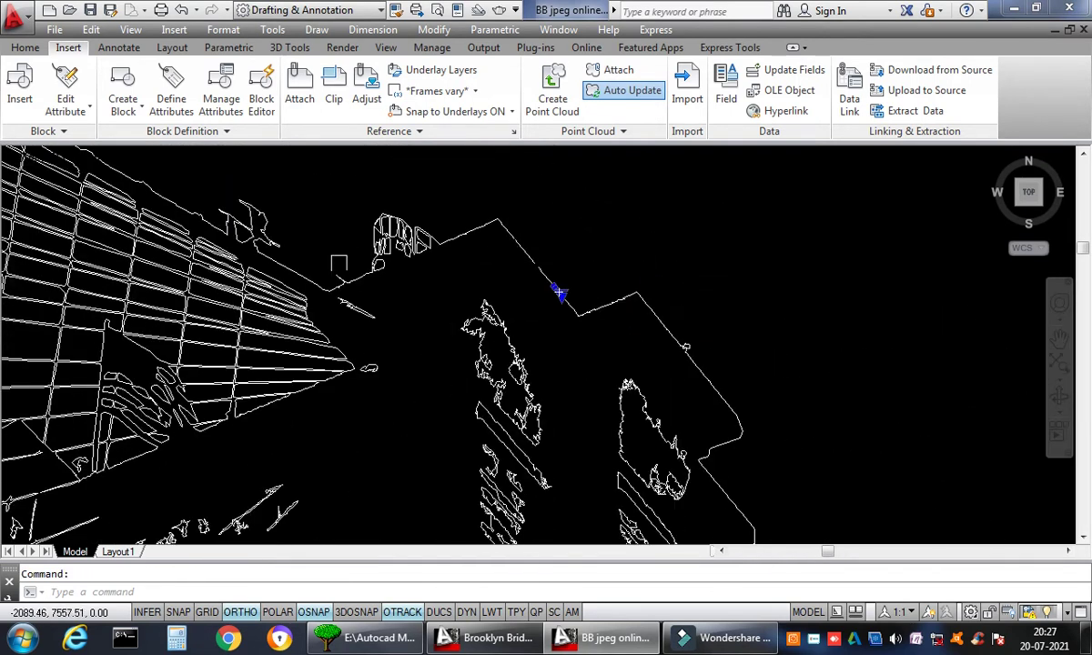
# - Select several segments of a diagonal brace in the converted deck truss to check their type and how the outline is split
pyautogui.scroll(-3, 646, 285)
pyautogui.moveTo(759, 330); pyautogui.dragTo(712, 278, button='middle')
pyautogui.scroll(-3, 710, 269)
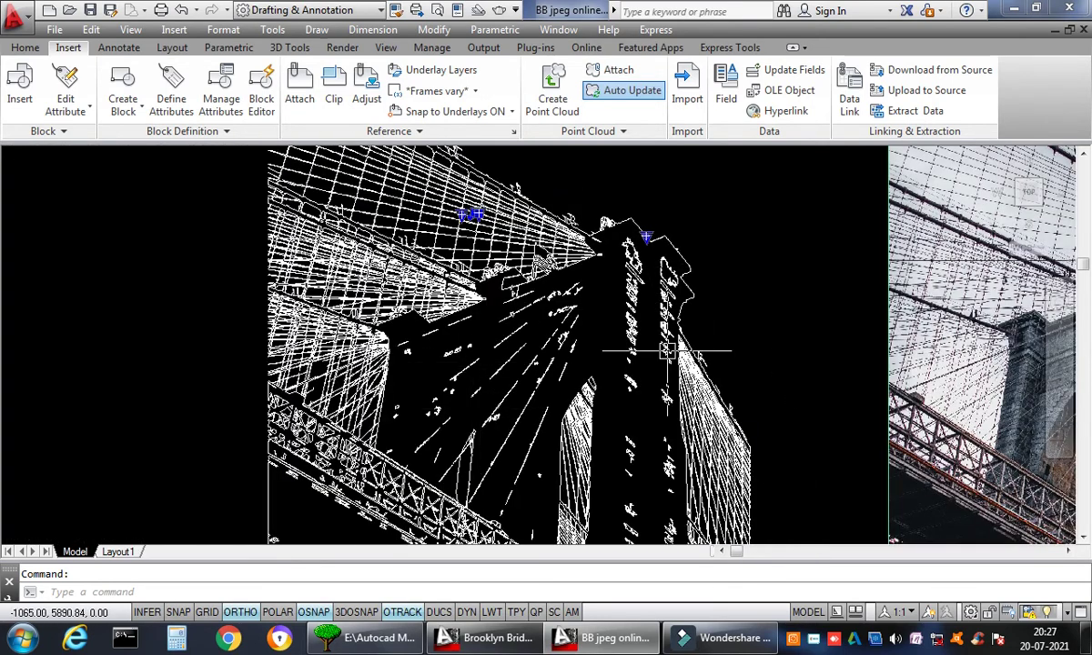
pyautogui.scroll(-3, 735, 348)
pyautogui.moveTo(735, 348); pyautogui.dragTo(683, 346, button='middle')
pyautogui.scroll(8, 683, 346)
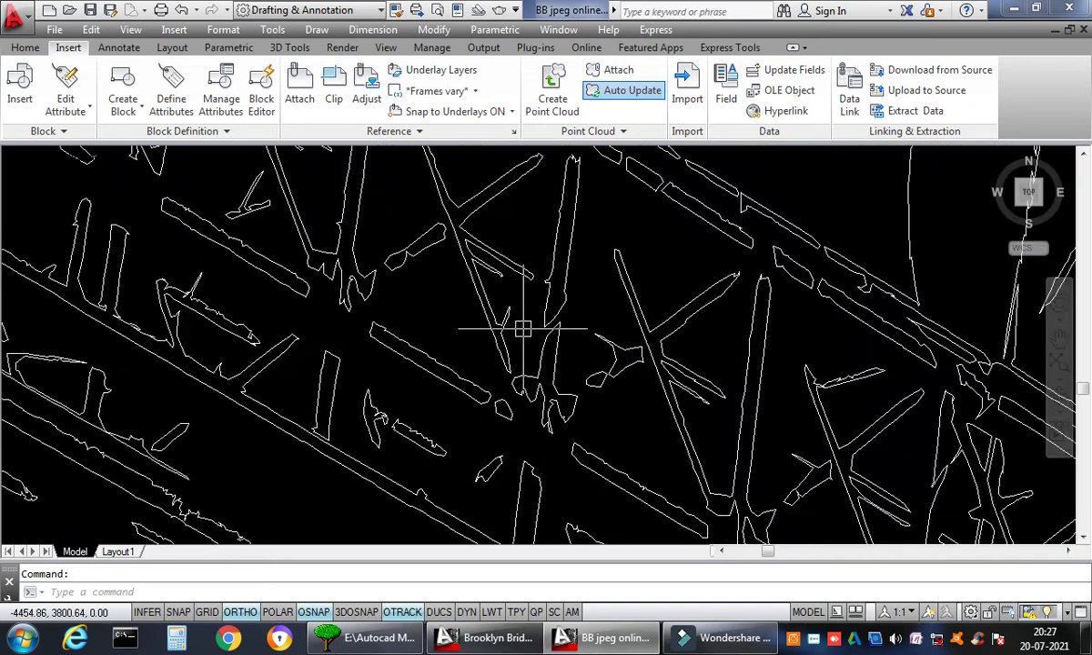
pyautogui.scroll(2, 487, 295)
pyautogui.click(480, 285)
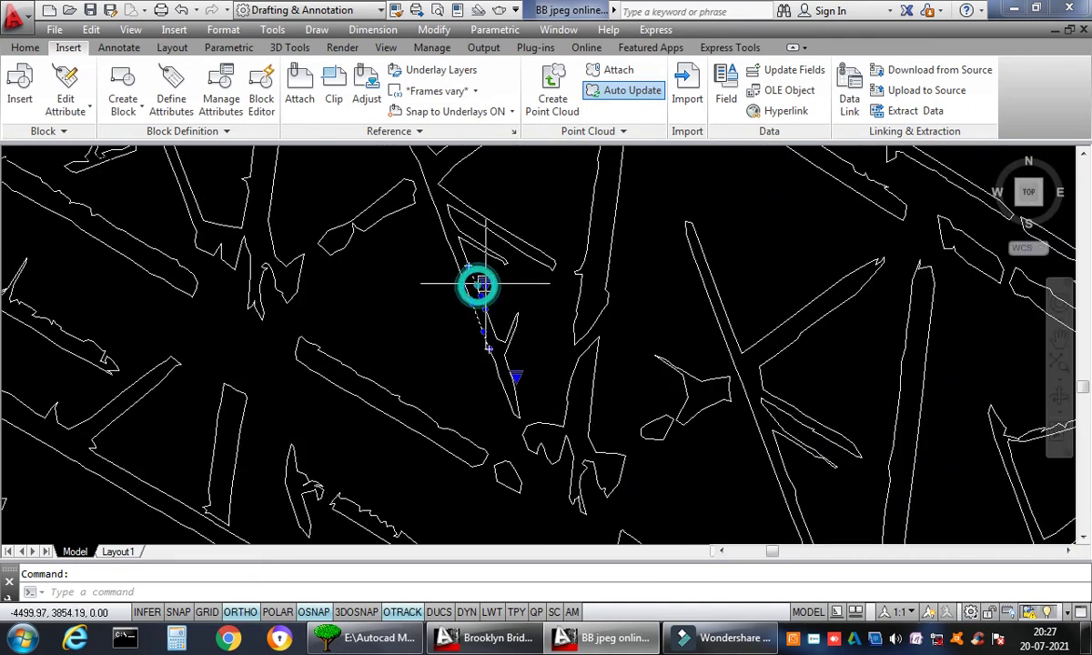
pyautogui.scroll(2, 504, 339)
pyautogui.click(528, 411)
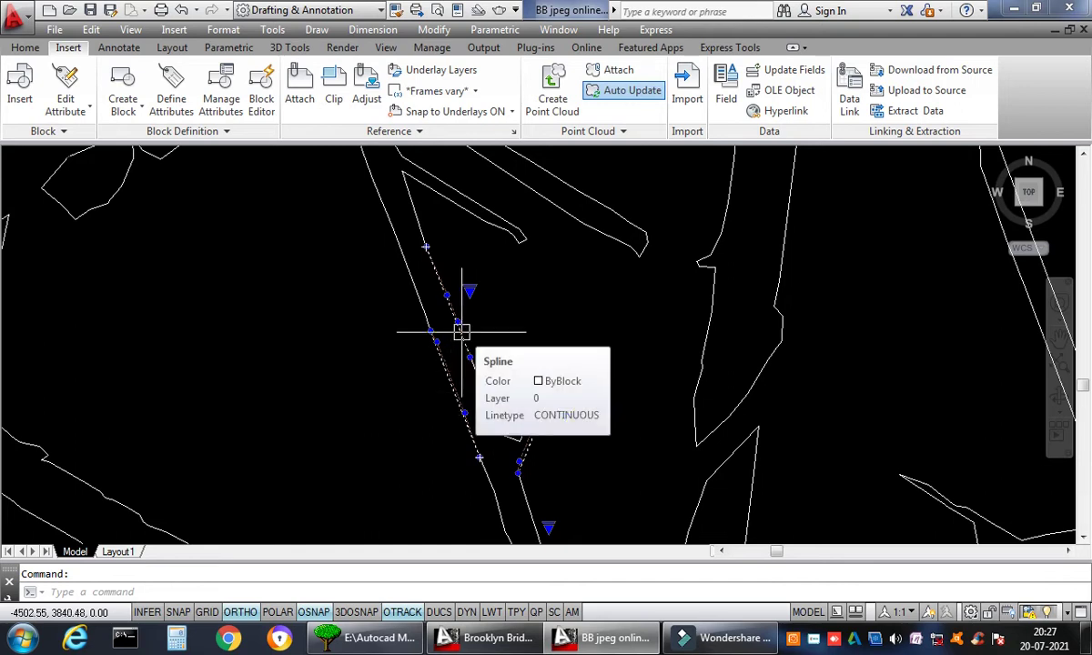
# - Select two short segments on the neighbouring truss member's outline to examine the breaks up close, and clear the selection
pyautogui.click(711, 319)
pyautogui.click(707, 355)
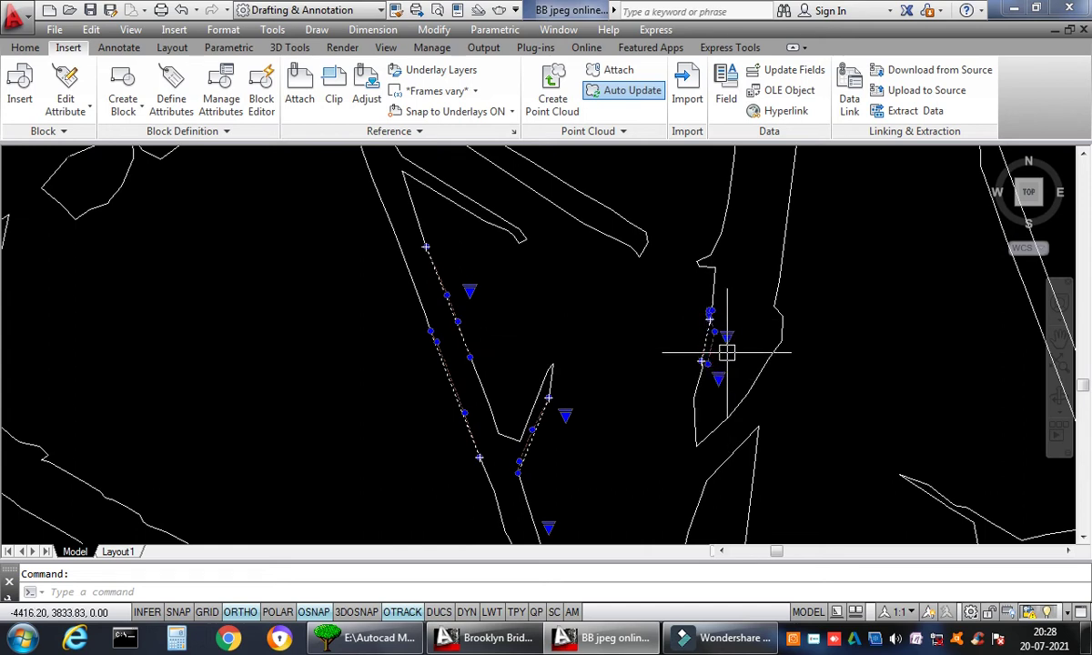
pyautogui.scroll(4, 726, 353)
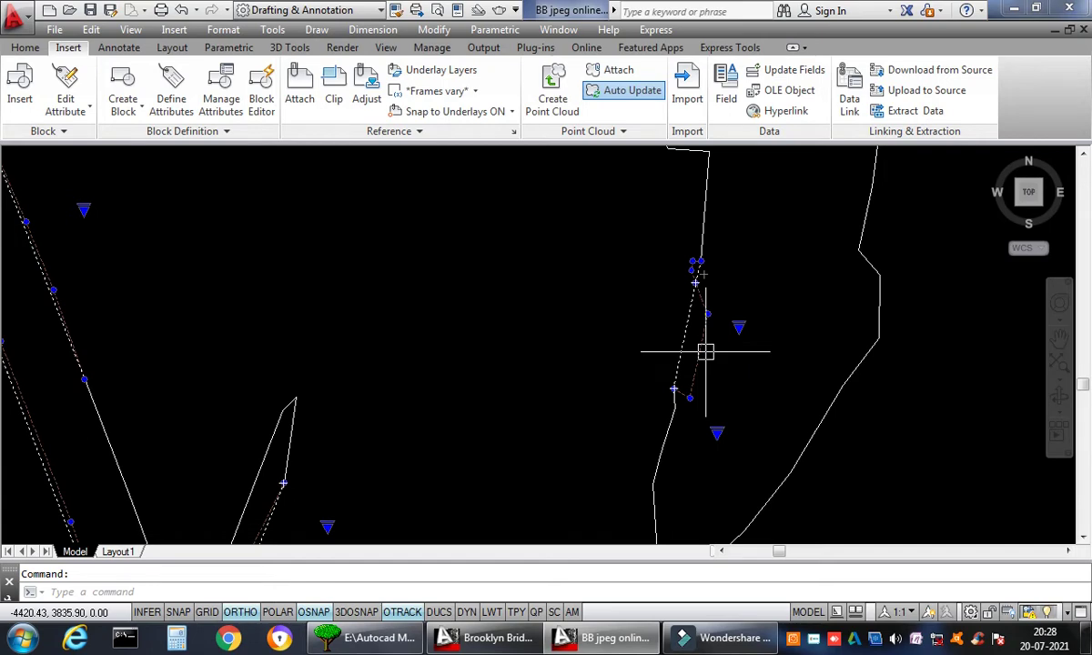
pyautogui.press('Escape')
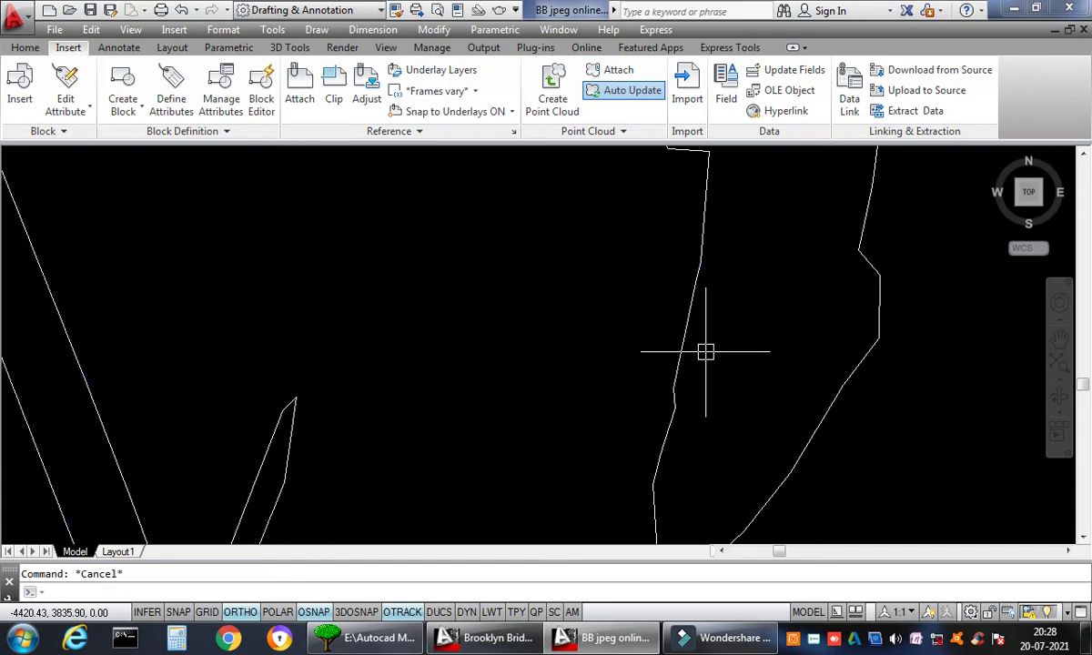
# - Compare the whole converted linework with the bridge photo beside it
pyautogui.scroll(-3, 327, 246)
pyautogui.scroll(-4, 374, 297)
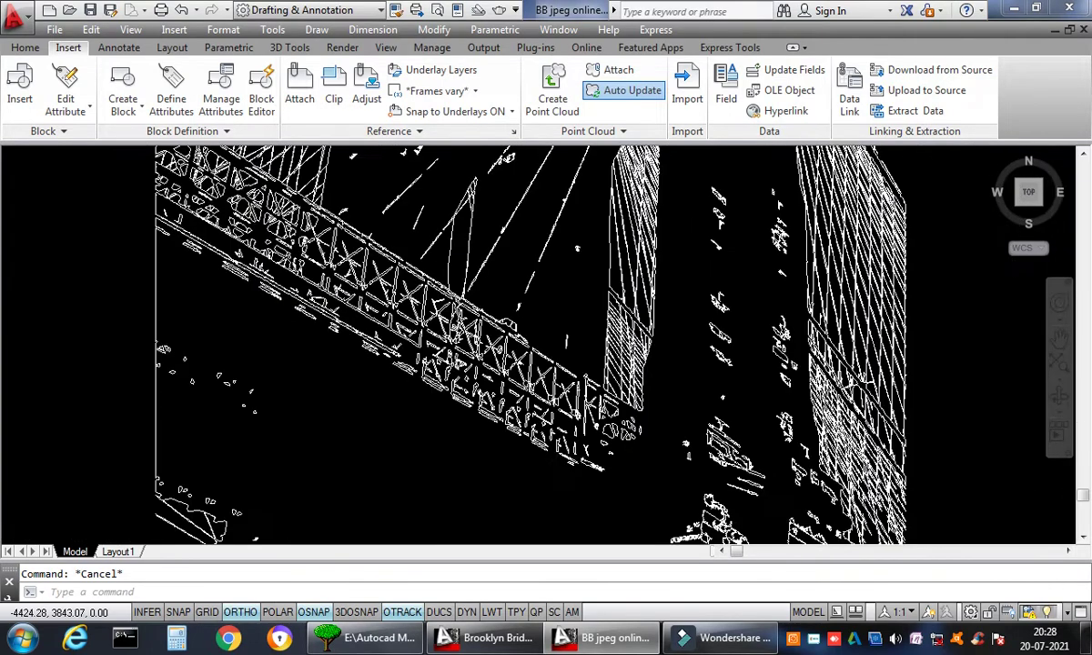
pyautogui.scroll(-4, 427, 346)
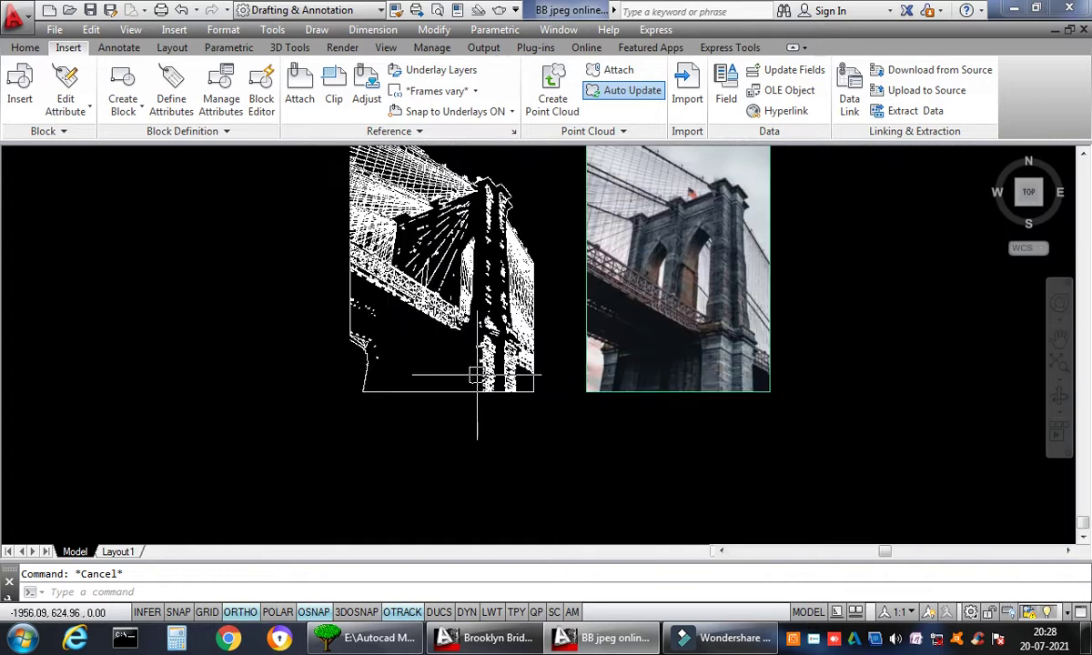
pyautogui.moveTo(812, 313)
pyautogui.mouseDown(button='middle')
pyautogui.moveTo(792, 403)
pyautogui.moveTo(833, 387)
pyautogui.moveTo(901, 426)
pyautogui.moveTo(931, 407)
pyautogui.mouseUp(button='middle')
pyautogui.scroll(2, 834, 385)
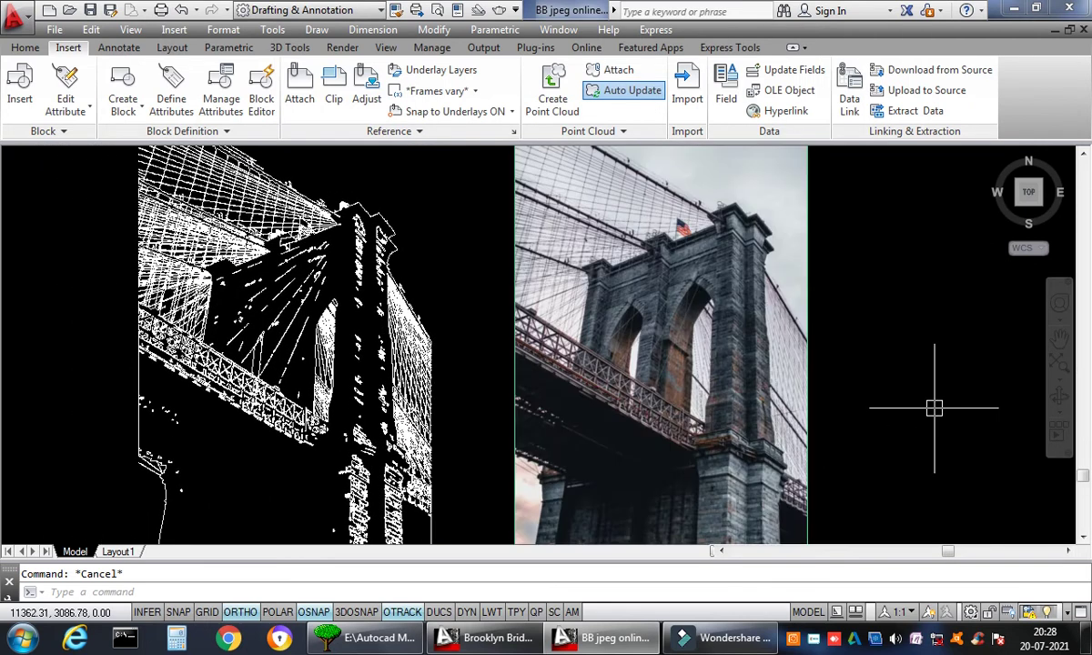
pyautogui.scroll(-1, 934, 409)
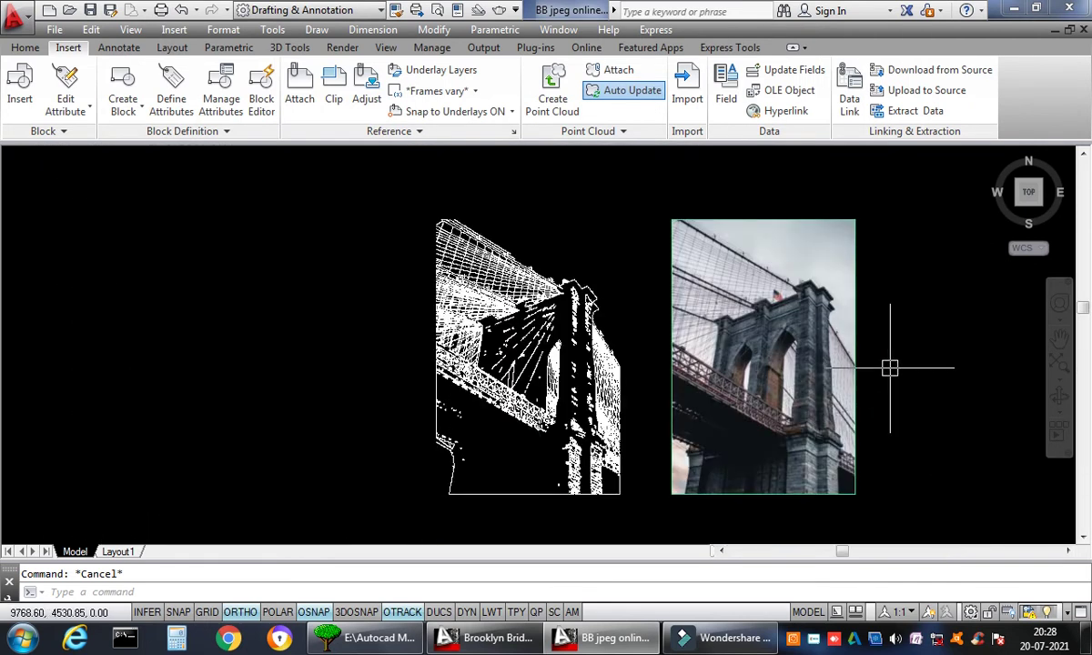
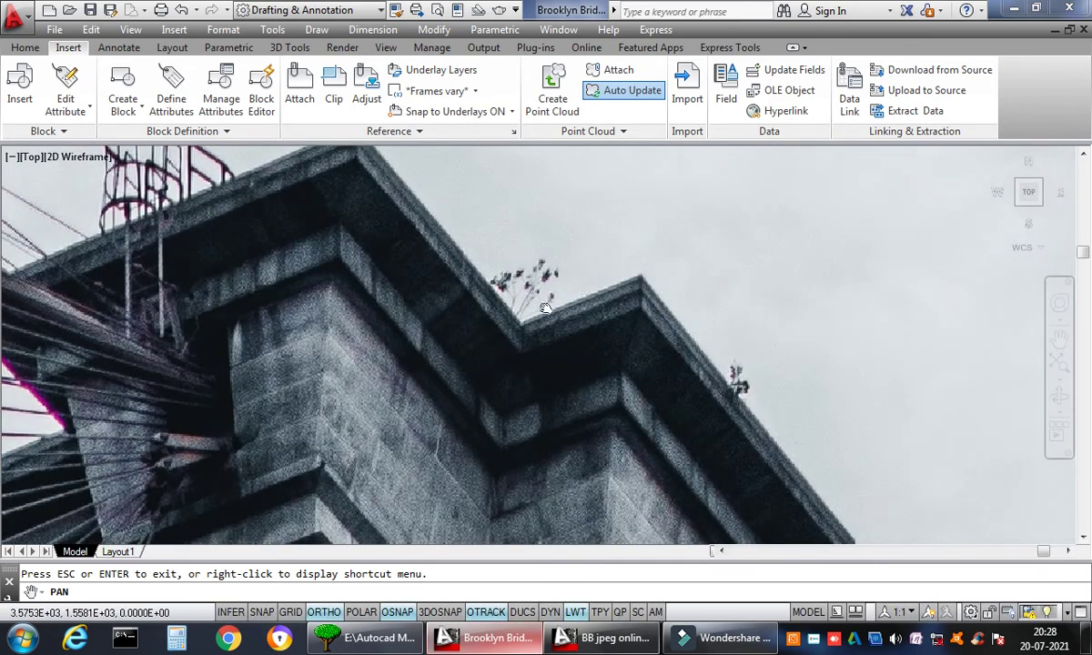
# - Compare the bridge photo with the hand-traced tower beside it in the Brooklyn Bridge drawing
pyautogui.scroll(-2, 544, 309)
pyautogui.scroll(-3, 202, 359)
pyautogui.moveTo(202, 359)
pyautogui.mouseDown()
pyautogui.moveTo(491, 329)
pyautogui.moveTo(654, 443)
pyautogui.mouseUp()
pyautogui.scroll(-2, 492, 329)
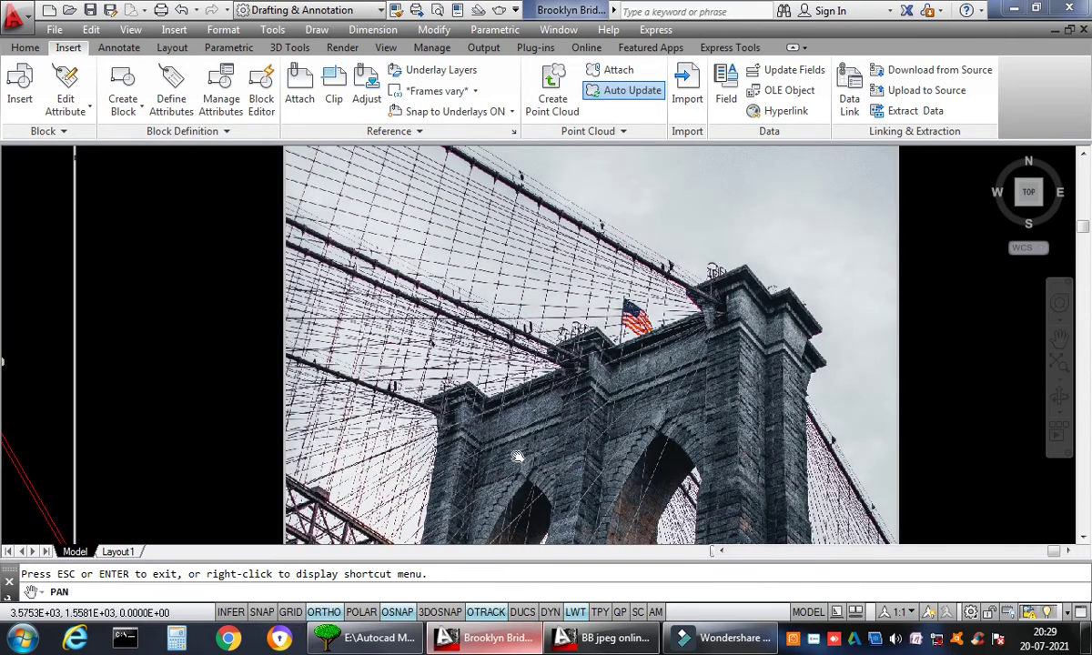
pyautogui.moveTo(550, 462); pyautogui.dragTo(596, 398)
pyautogui.scroll(-2, 544, 172)
pyautogui.moveTo(359, 318); pyautogui.dragTo(370, 323)
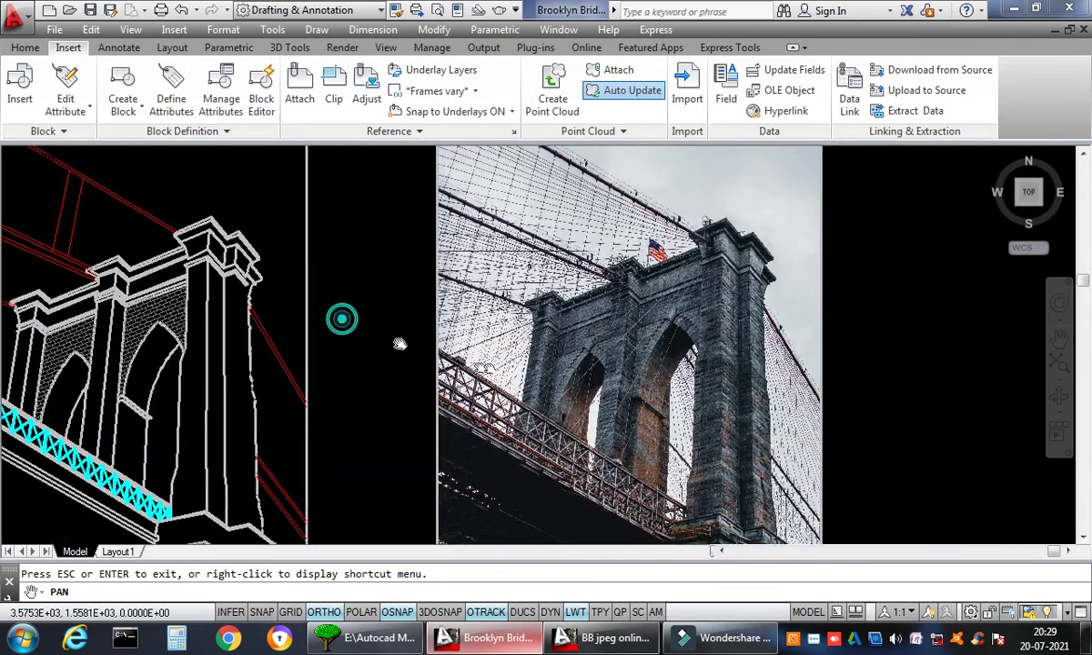
# - Leave panning and select the hand-traced tower's top outline and the vertical corner line below its peak to check their object type
pyautogui.scroll(6, 398, 341)
pyautogui.rightClick(539, 236)
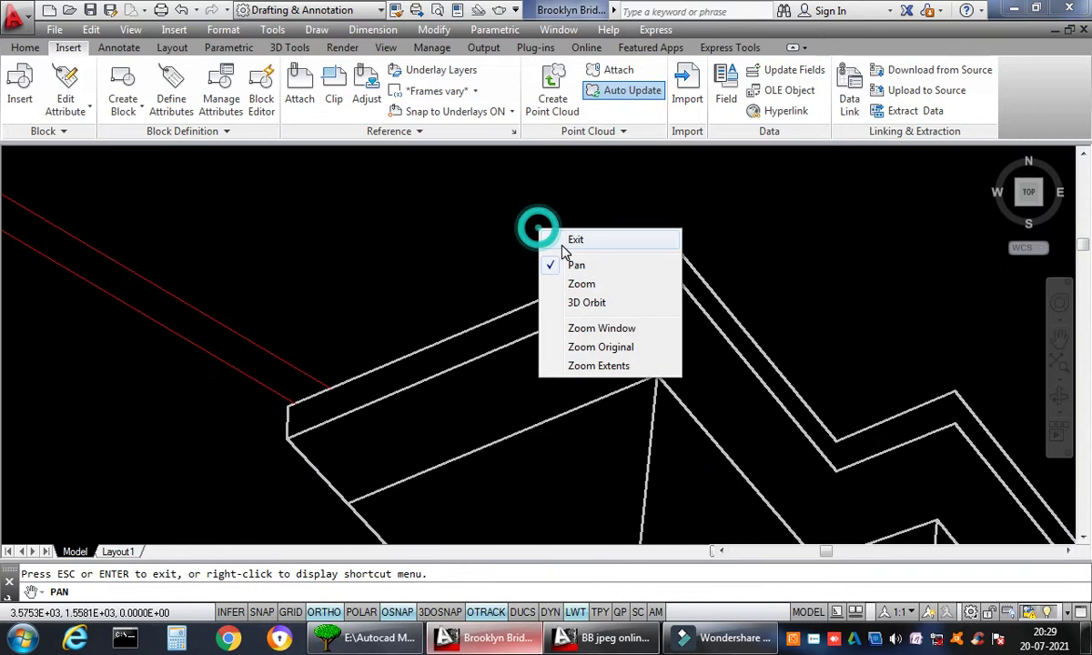
pyautogui.click(574, 242)
pyautogui.click(537, 300)
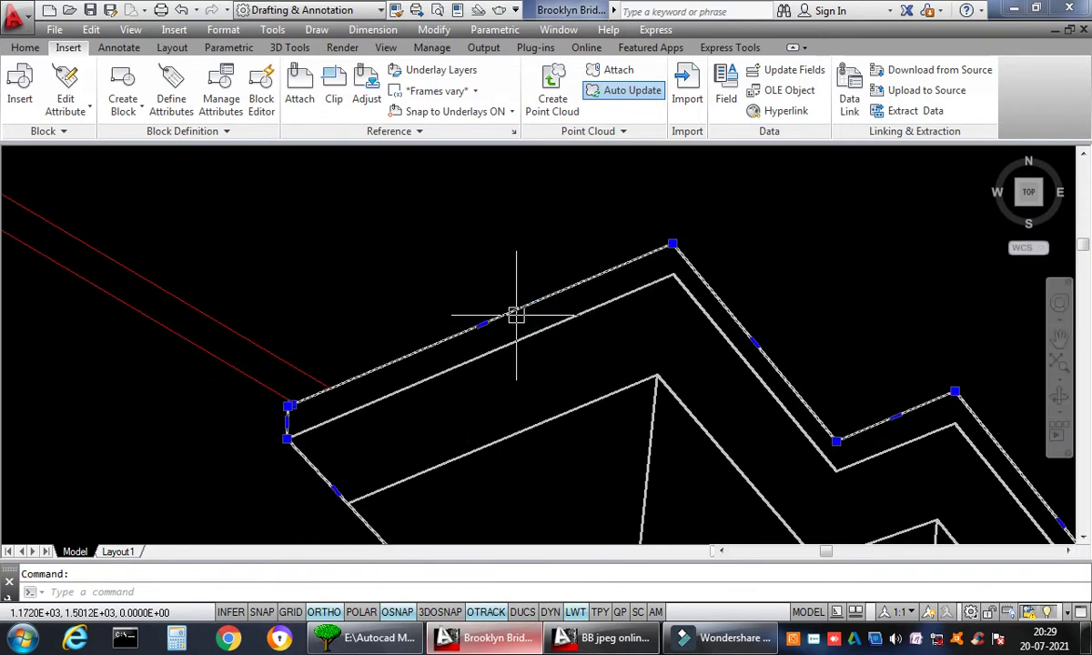
pyautogui.moveTo(516, 315)
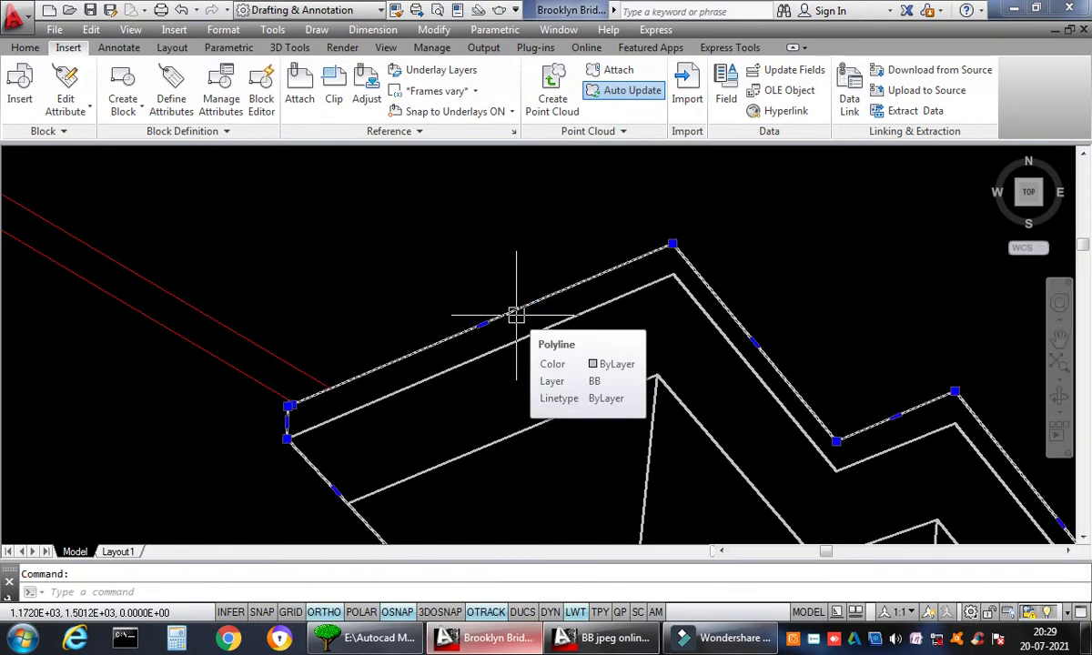
pyautogui.scroll(-3, 483, 262)
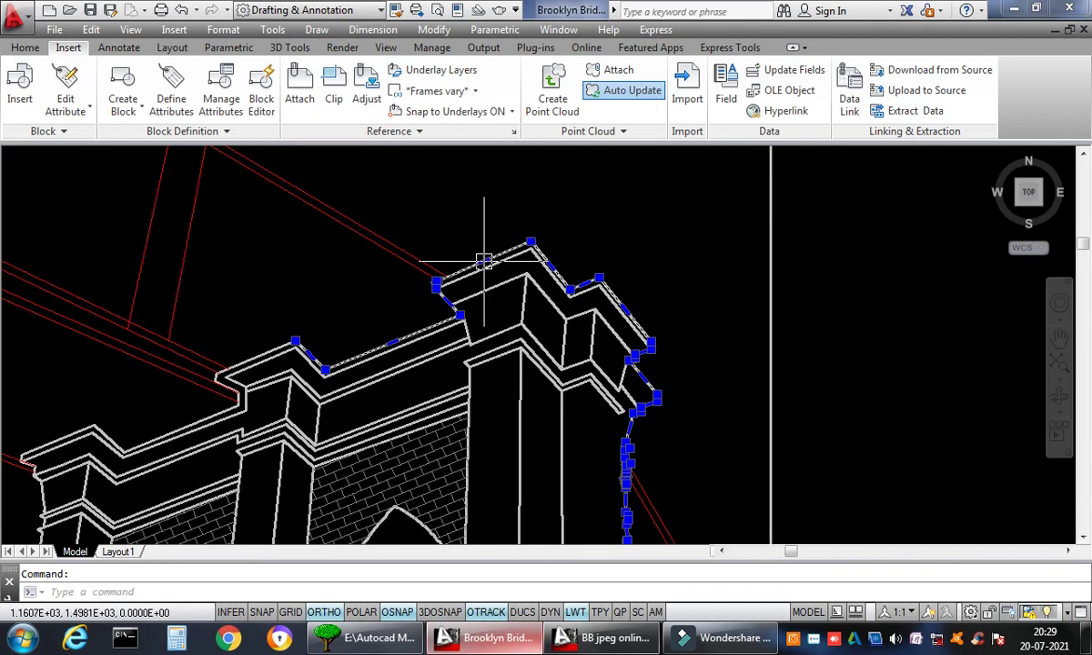
pyautogui.click(529, 304)
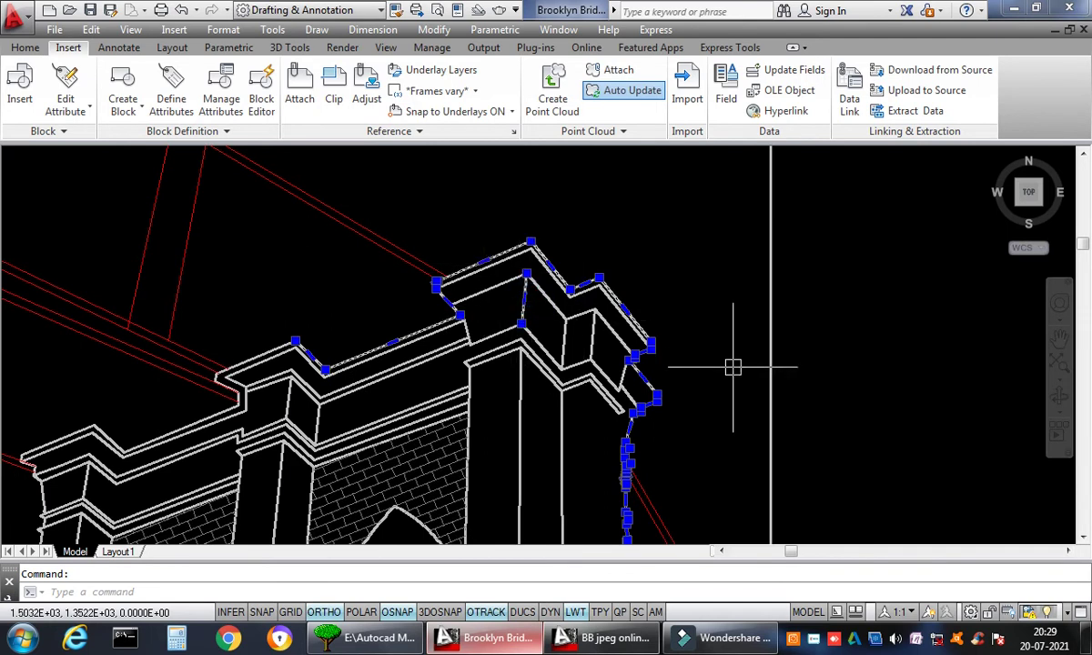
# - Select the brick hatch above the larger arch to check its properties, and dismiss the hatch-editing tip
pyautogui.moveTo(817, 383); pyautogui.dragTo(666, 305, button='middle')
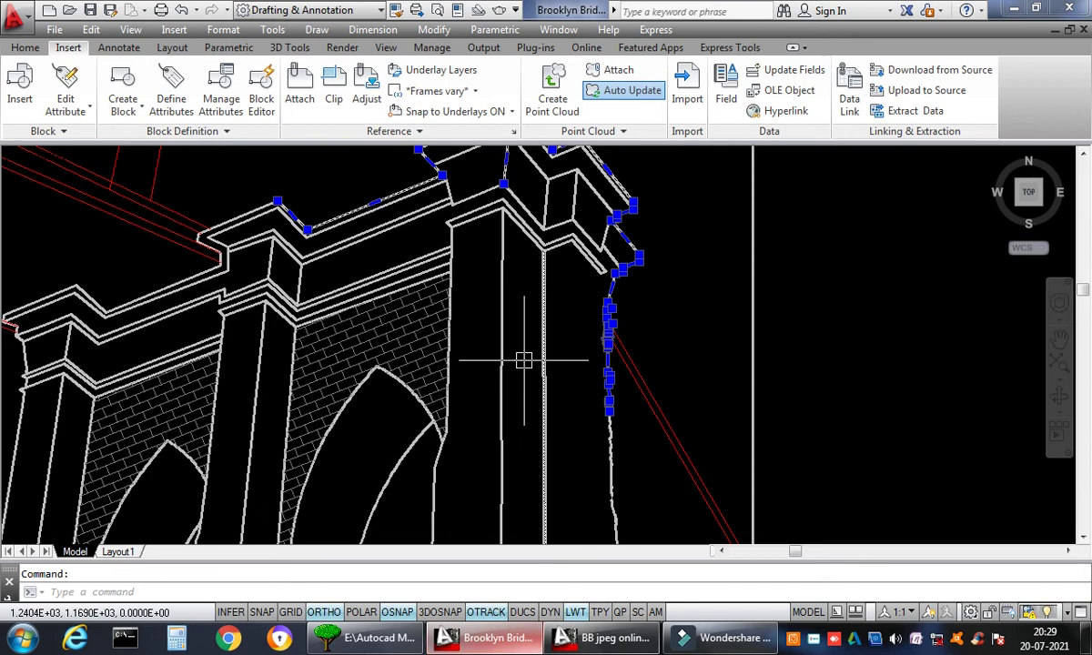
pyautogui.scroll(-2, 555, 368)
pyautogui.scroll(3, 424, 415)
pyautogui.click(441, 332)
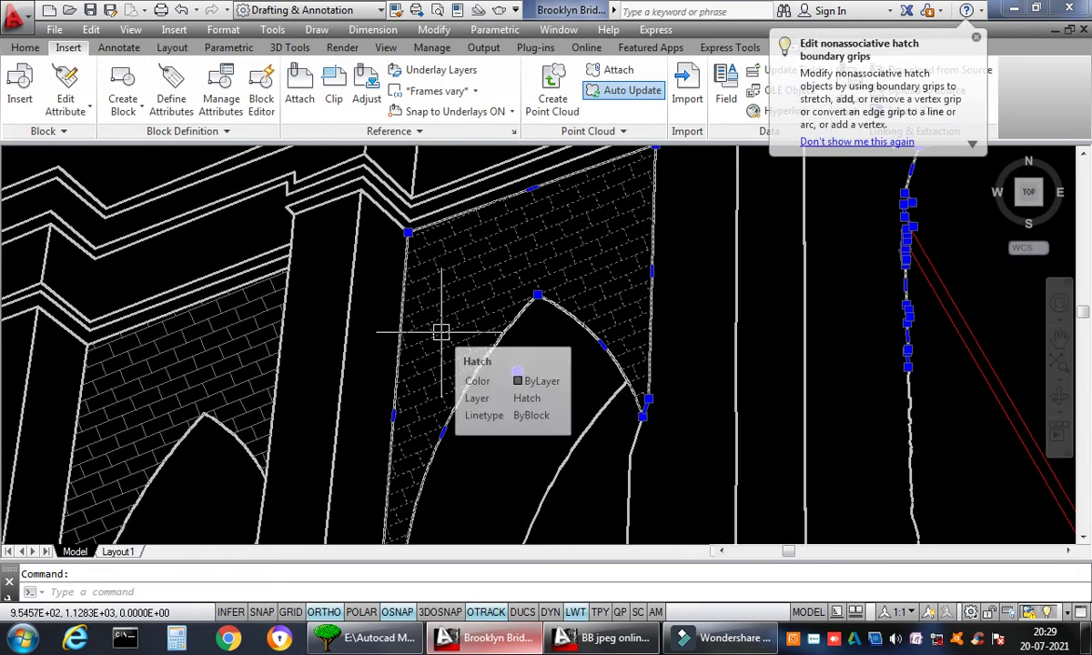
pyautogui.click(976, 40)
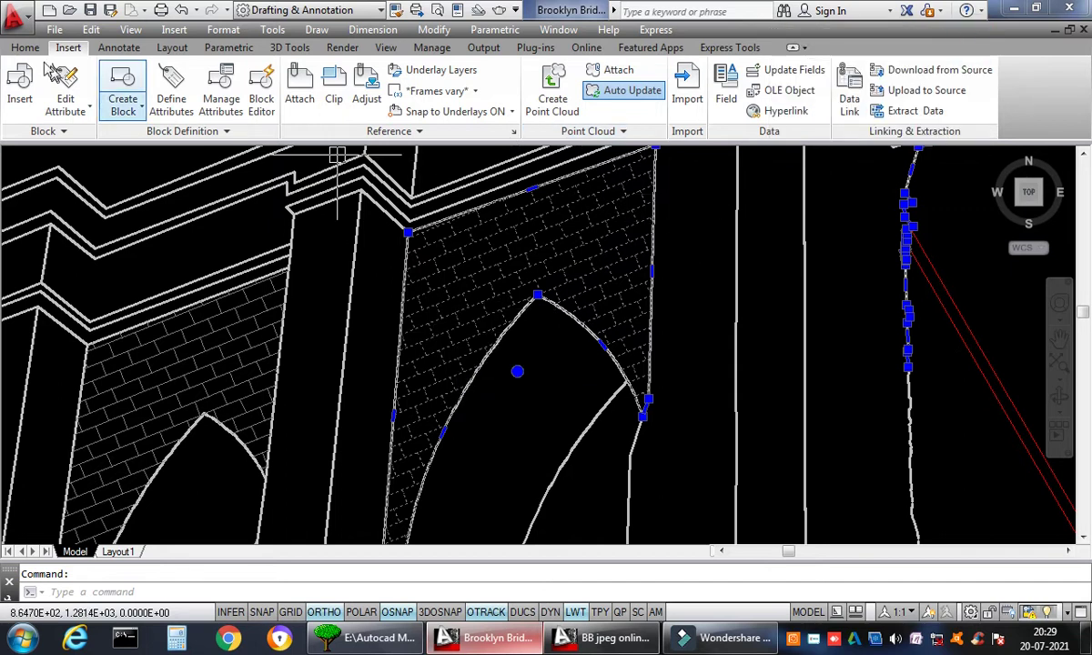
# - Set the colour of the selected brick hatch and tower outline lines to Magenta
pyautogui.click(29, 50)
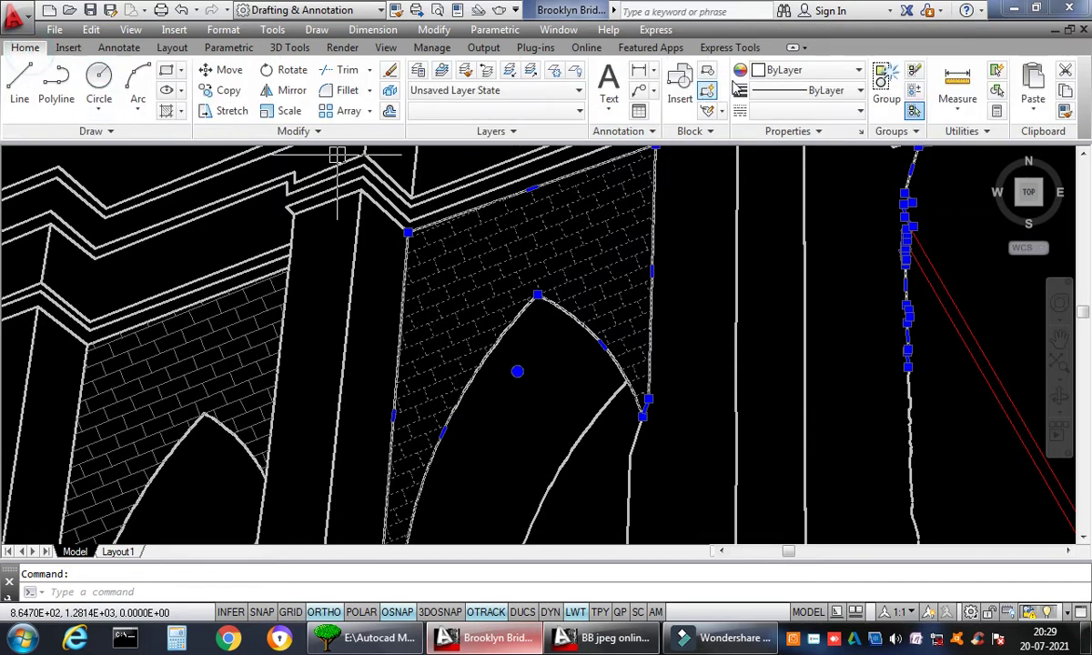
pyautogui.click(792, 71)
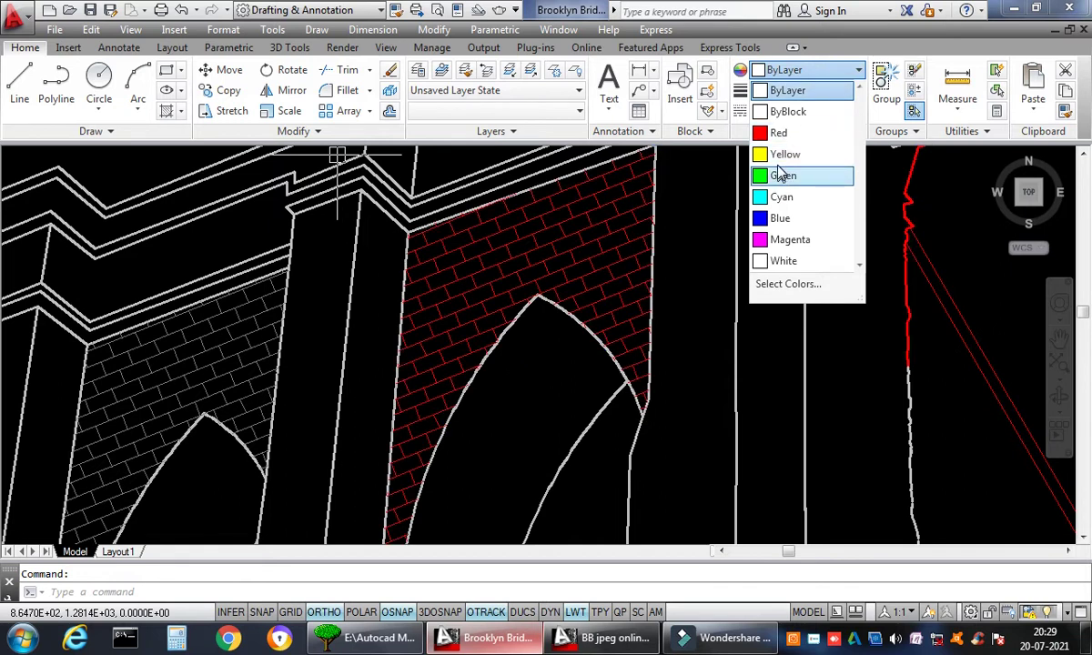
pyautogui.click(790, 239)
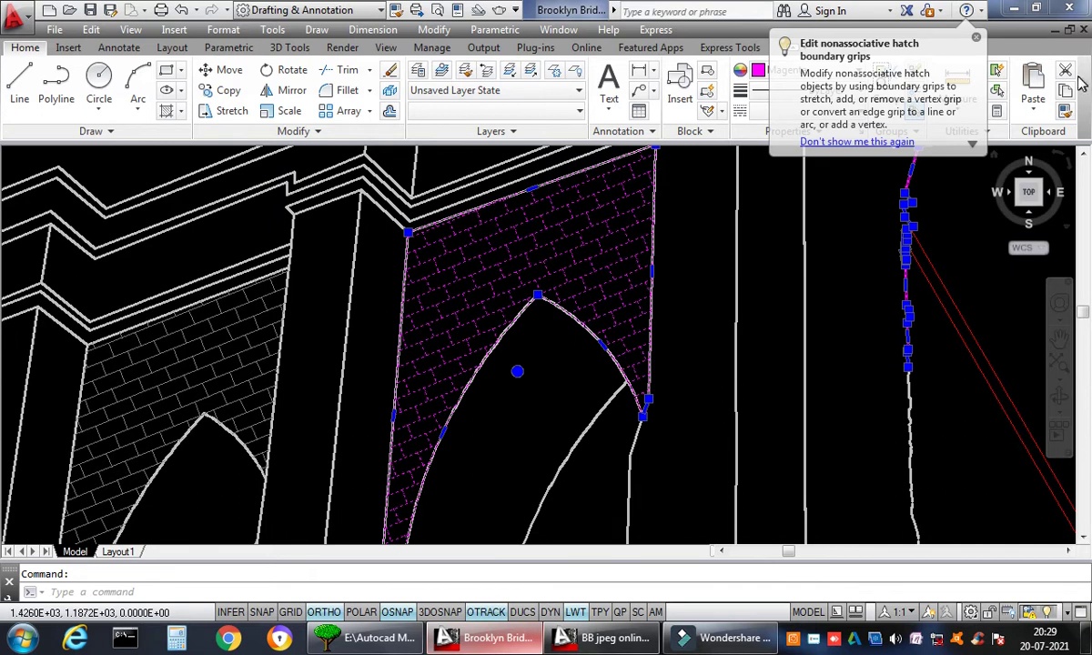
# - Match the magenta properties onto the brick hatch above the smaller arch and save the drawing
pyautogui.click(1065, 111)
pyautogui.click(168, 343)
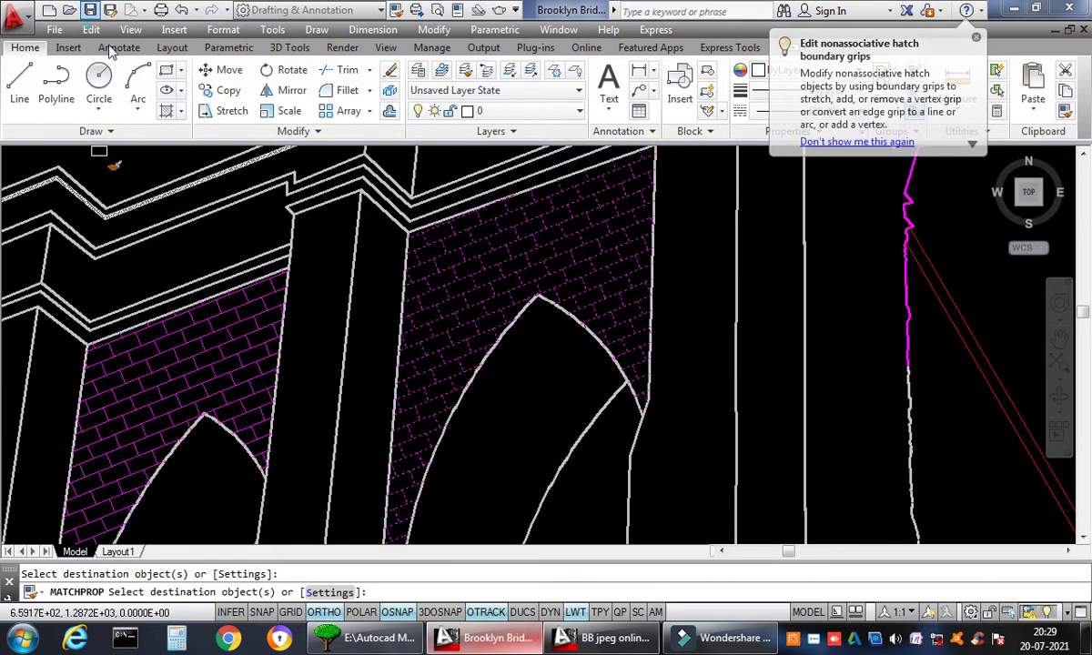
pyautogui.hotkey('ctrl', 's')
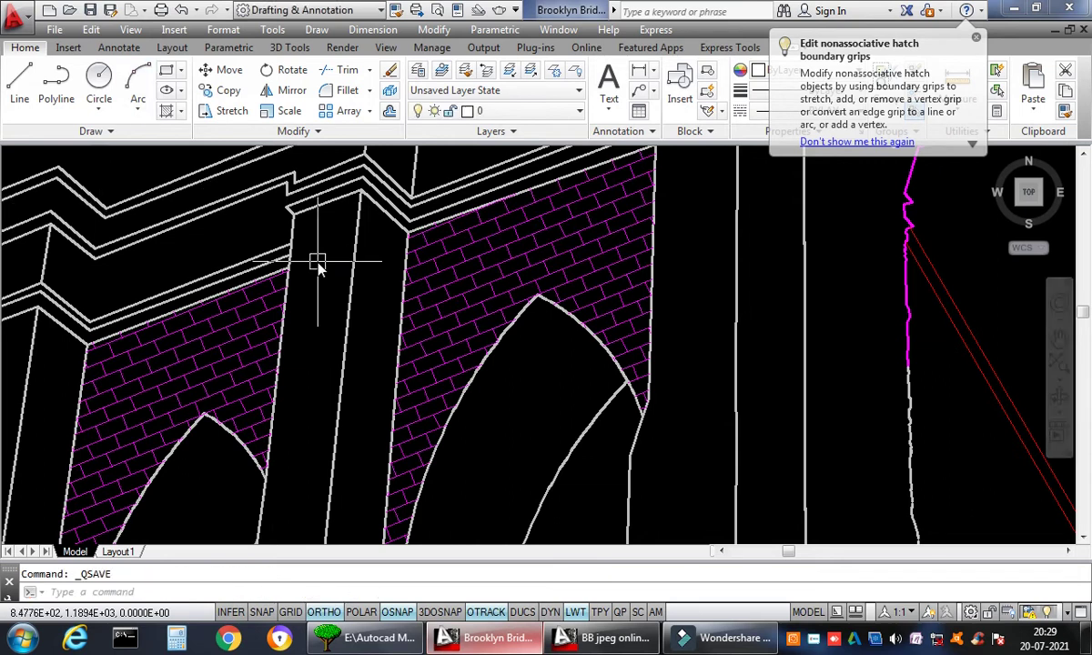
# - Move the bridge photo by its lower-right corner onto the traced drawing frame's lower-right corner, and save the drawing
pyautogui.scroll(-2, 316, 262)
pyautogui.scroll(-5, 317, 263)
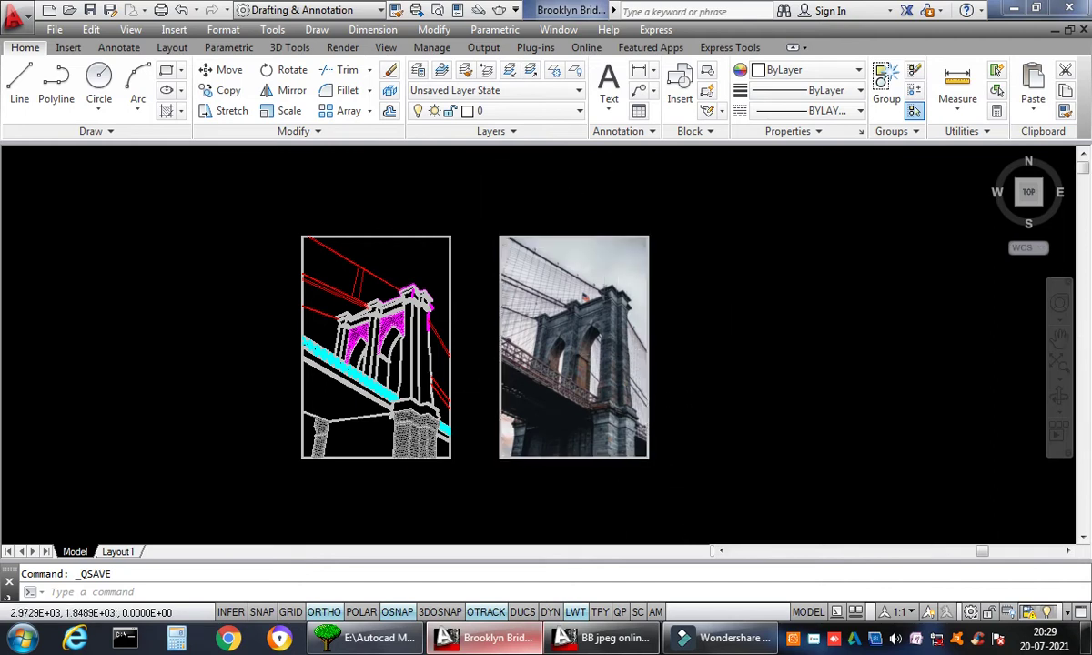
pyautogui.scroll(2, 607, 246)
pyautogui.scroll(-2, 313, 216)
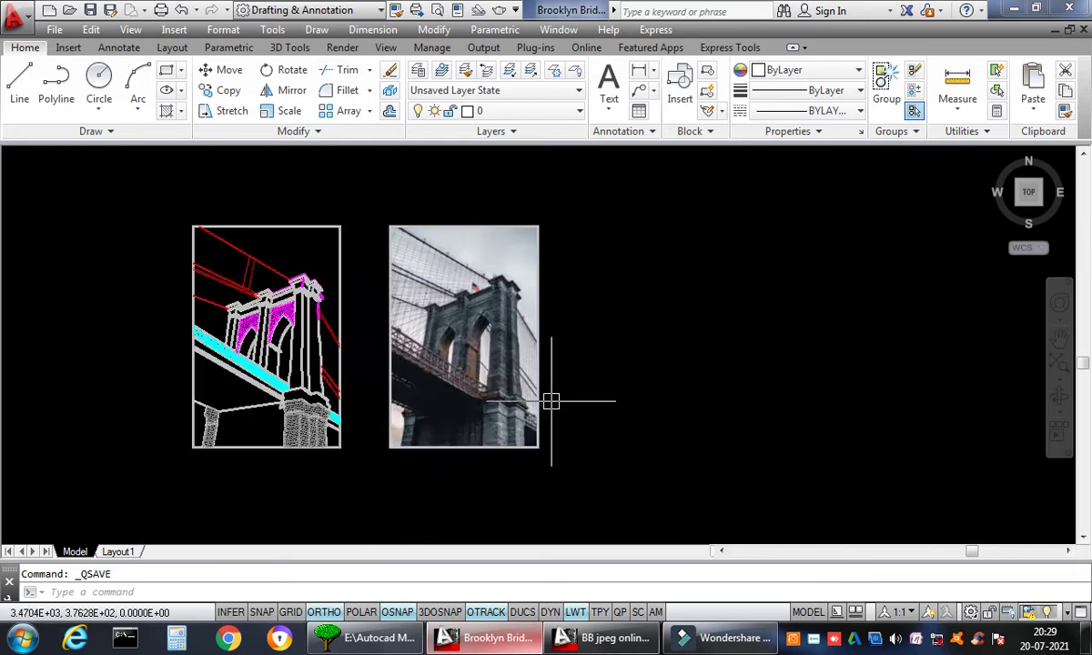
pyautogui.click(565, 463)
pyautogui.click(468, 349)
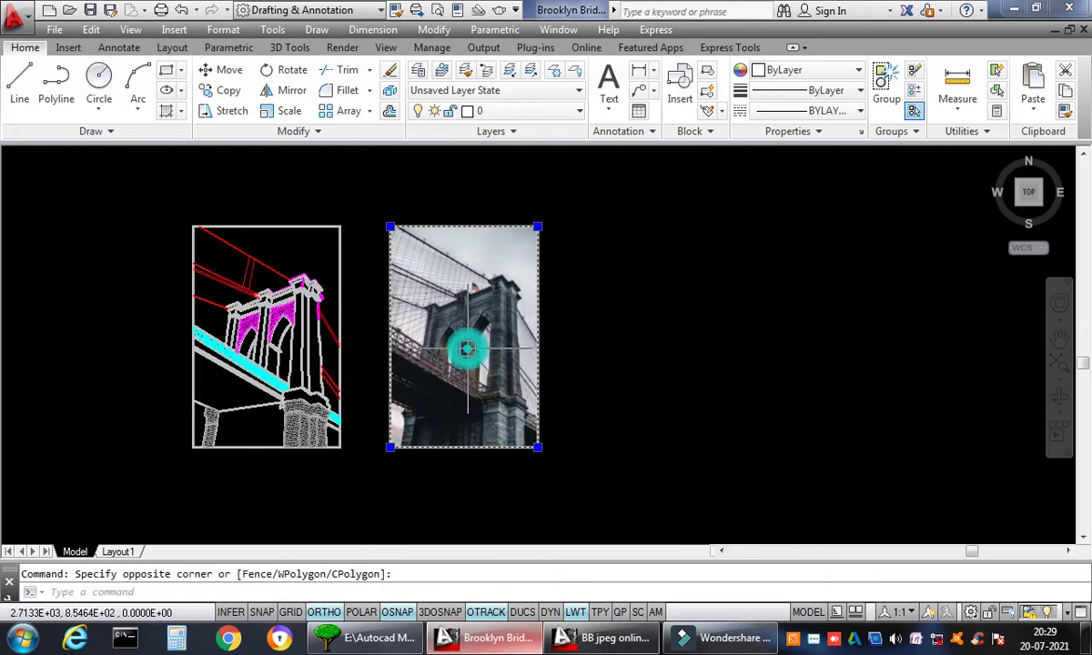
pyautogui.rightClick(621, 303)
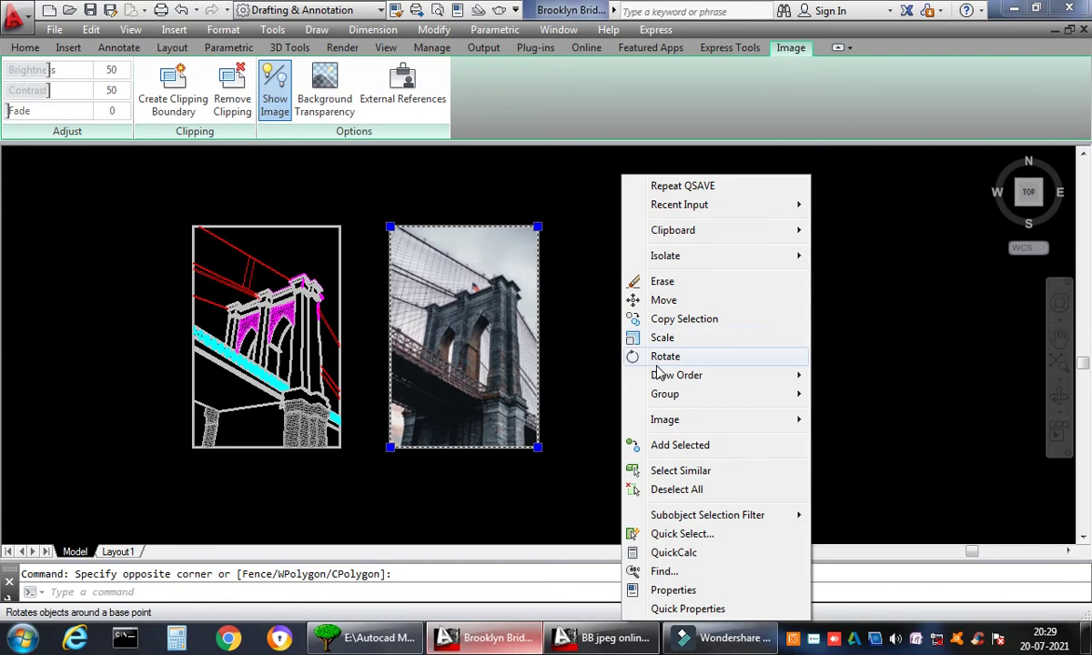
pyautogui.click(661, 300)
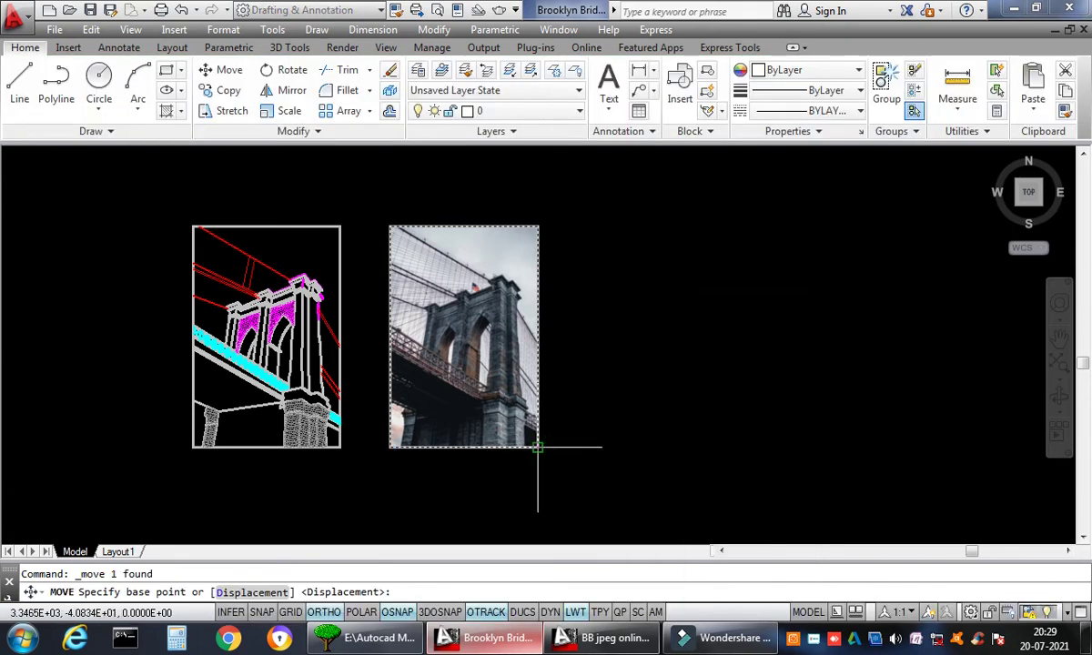
pyautogui.click(538, 446)
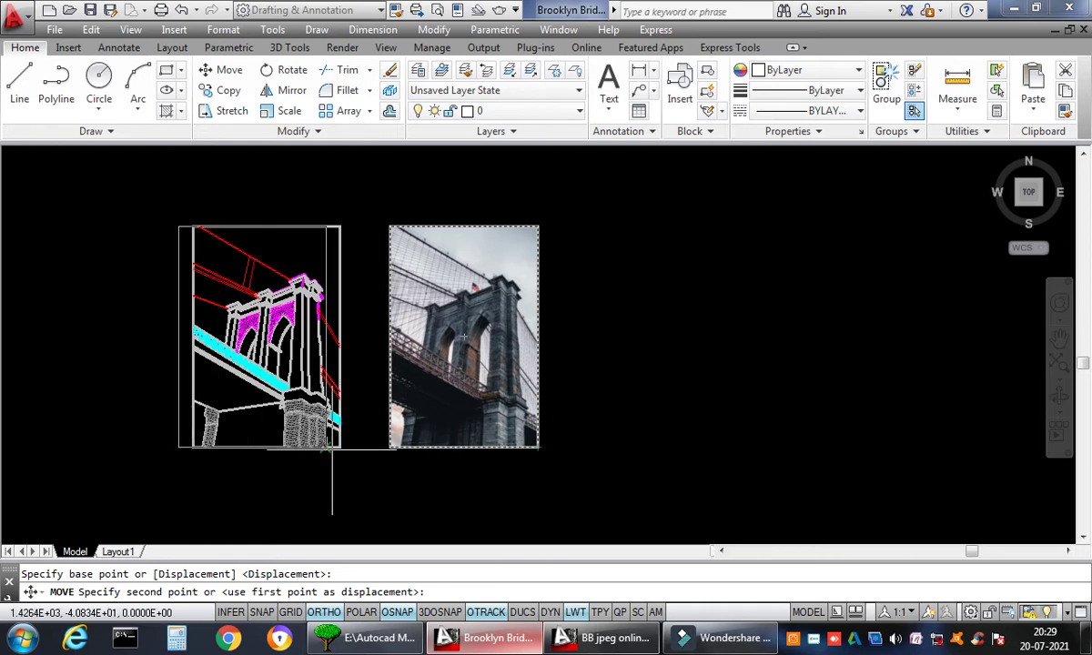
pyautogui.click(341, 447)
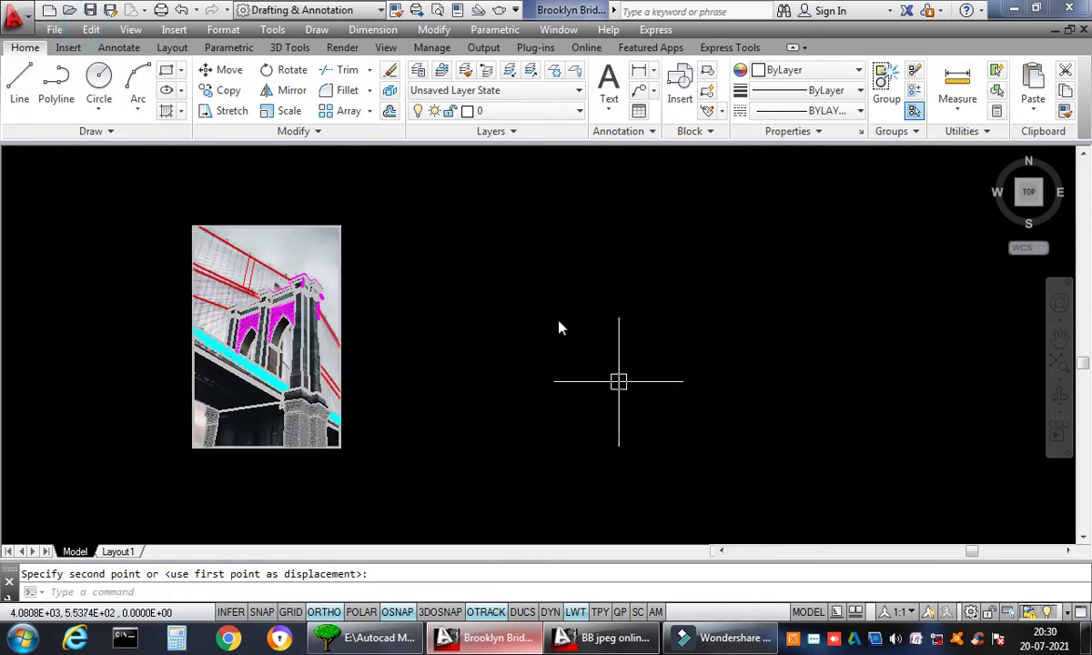
pyautogui.hotkey('ctrl', 's')
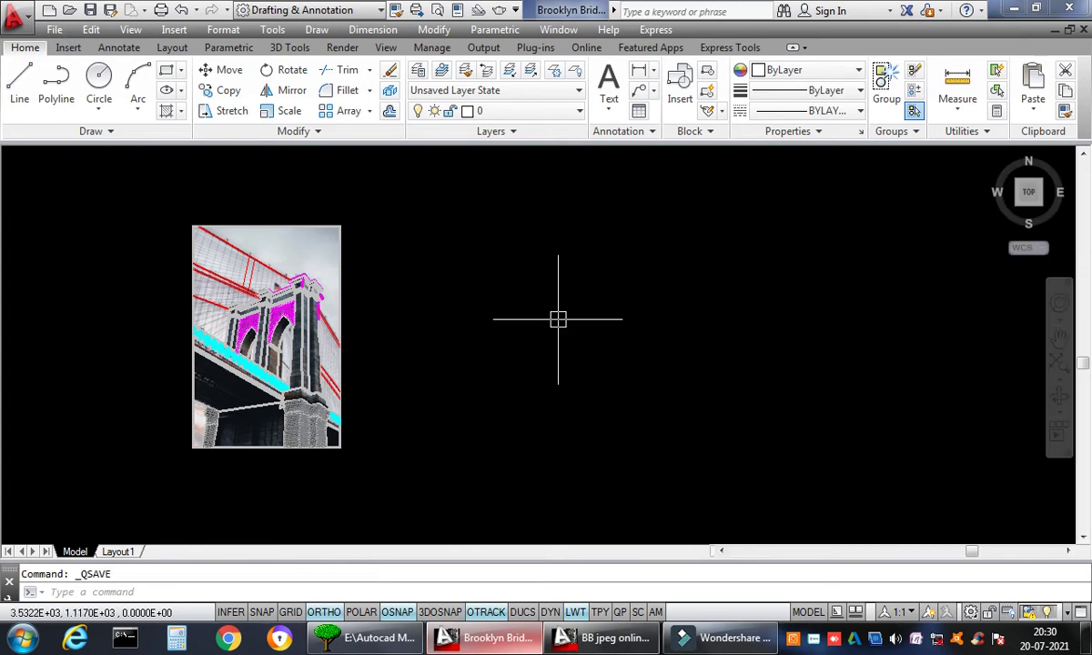
# - Make BB the current layer and, with ortho off, draw a polyline along the dark beam's lower edge to the small panel's lower-left corner
pyautogui.scroll(5, 378, 268)
pyautogui.scroll(-2, 762, 300)
pyautogui.moveTo(763, 301); pyautogui.dragTo(762, 278, button='middle')
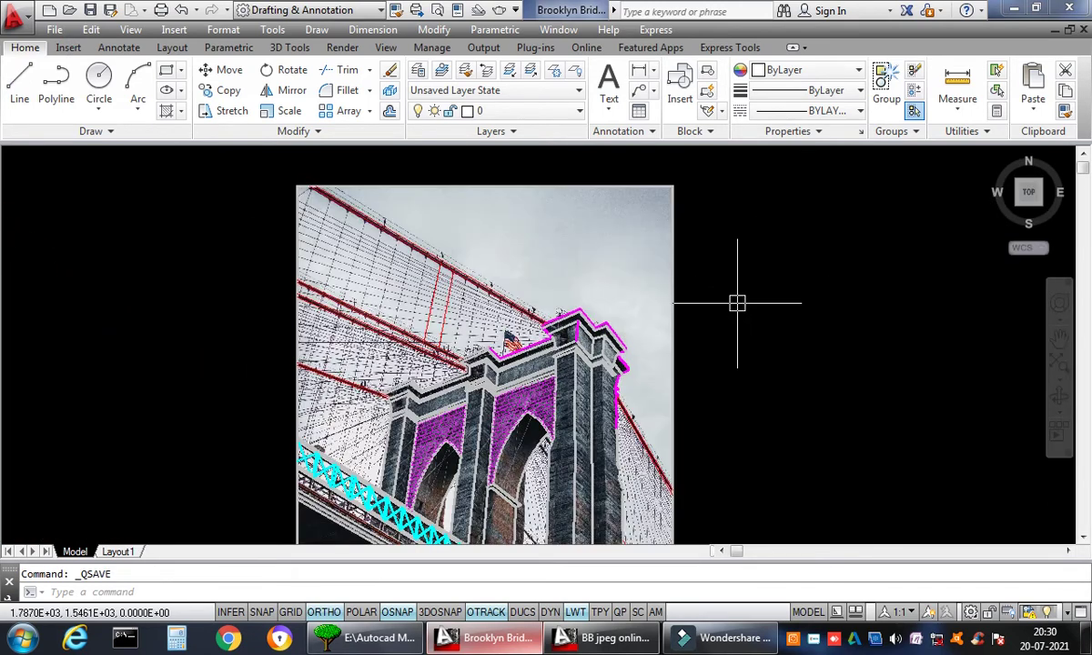
pyautogui.scroll(5, 737, 303)
pyautogui.click(520, 111)
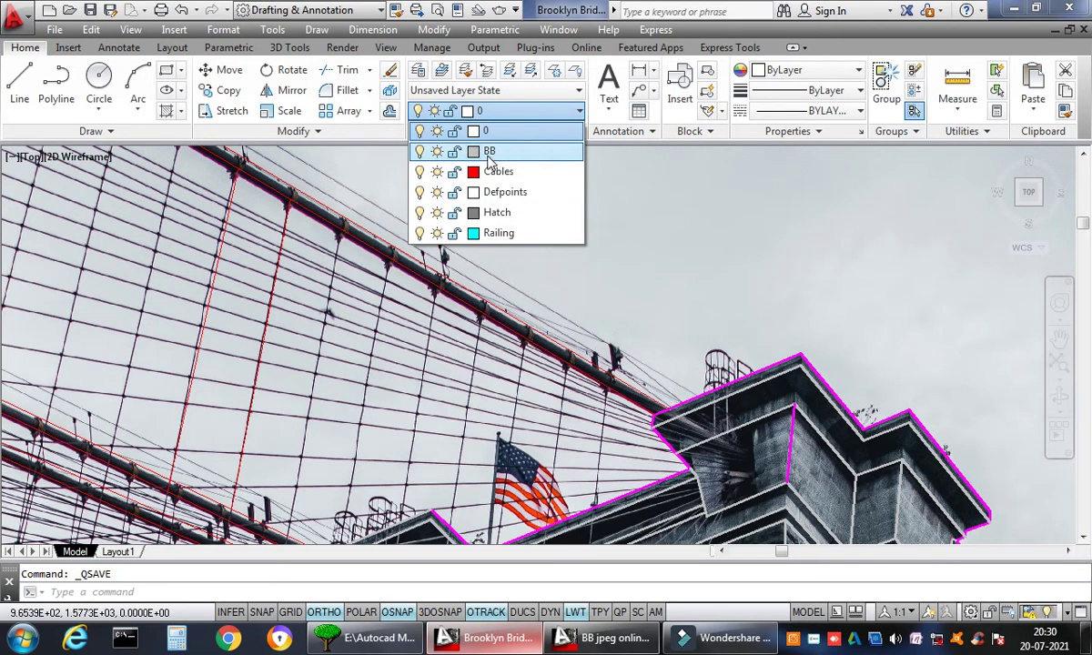
pyautogui.click(491, 151)
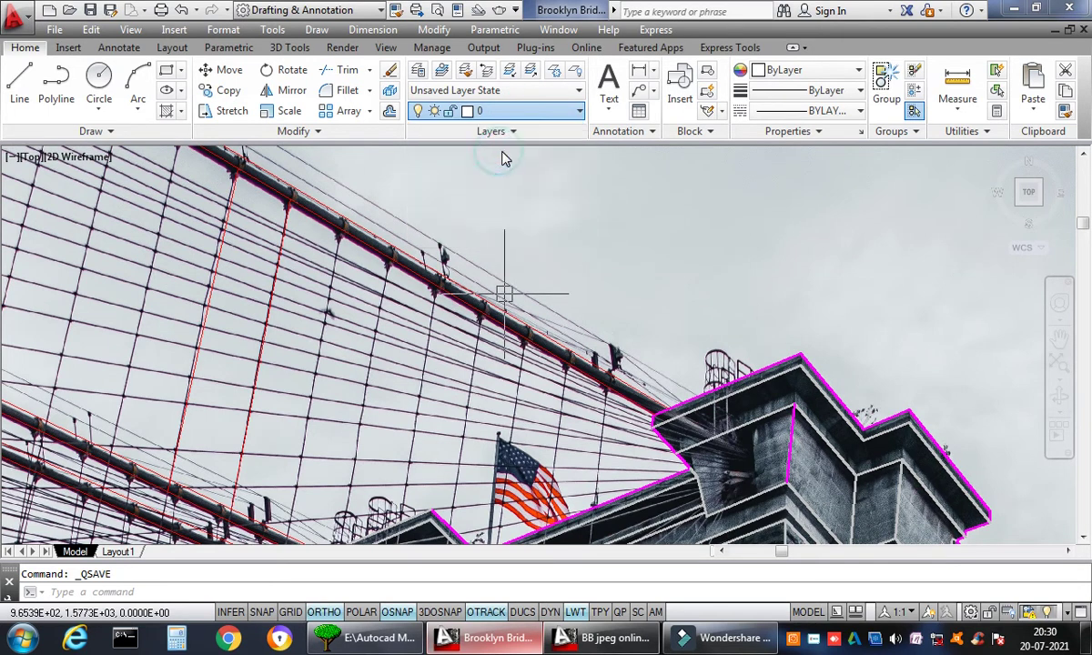
pyautogui.click(55, 87)
pyautogui.scroll(-3, 563, 232)
pyautogui.scroll(-3, 562, 232)
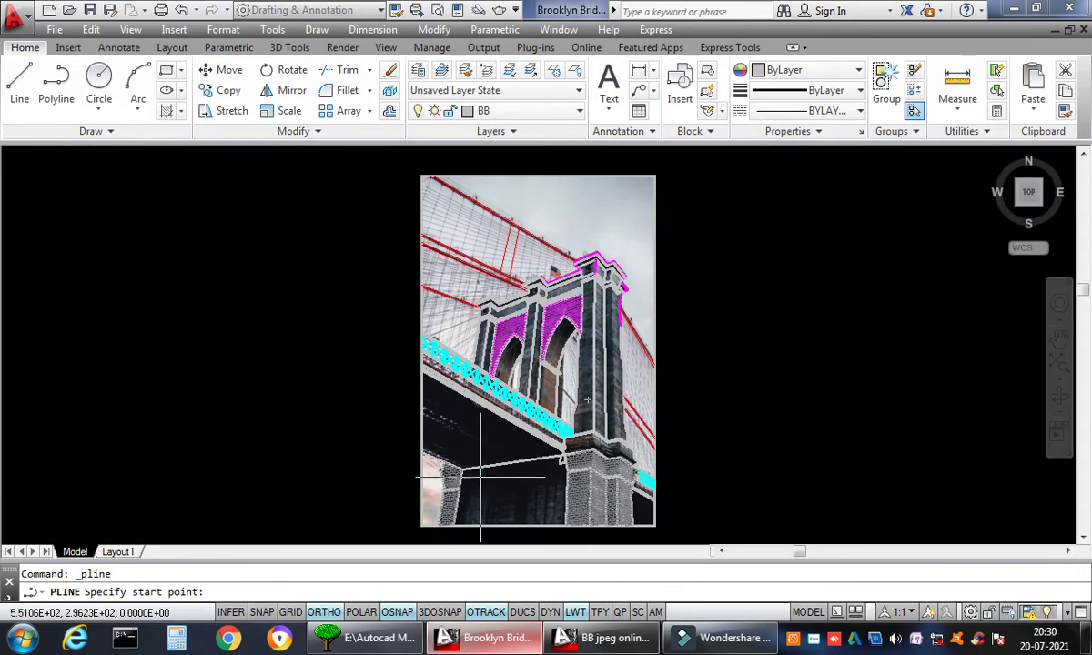
pyautogui.scroll(5, 587, 482)
pyautogui.scroll(4, 674, 450)
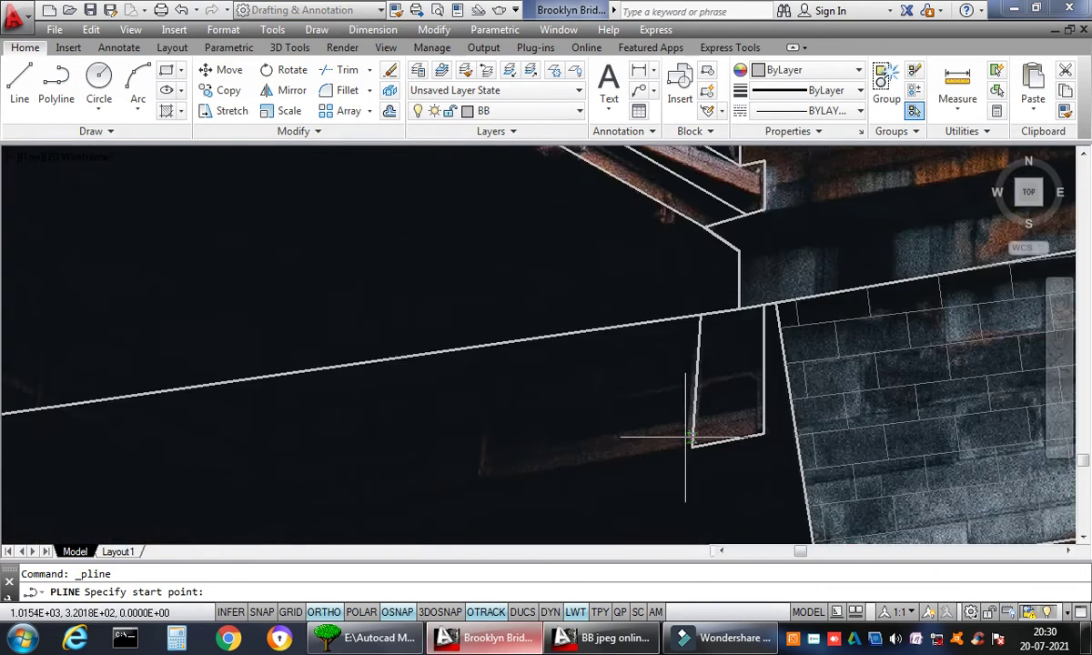
pyautogui.click(483, 478)
pyautogui.click(324, 613)
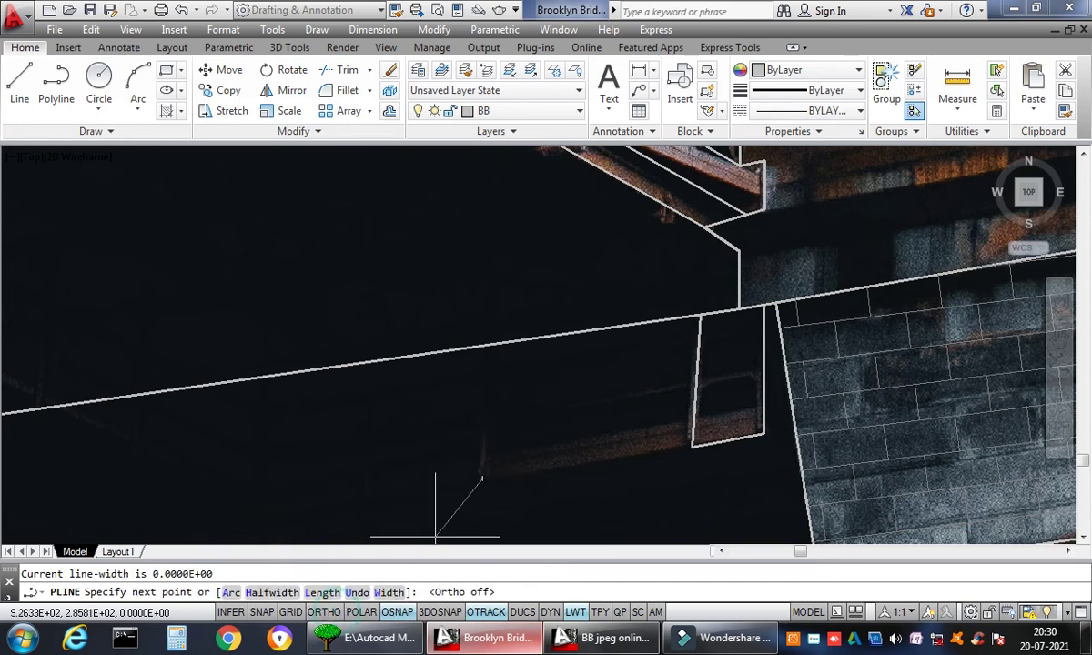
pyautogui.click(692, 447)
pyautogui.rightClick(718, 417)
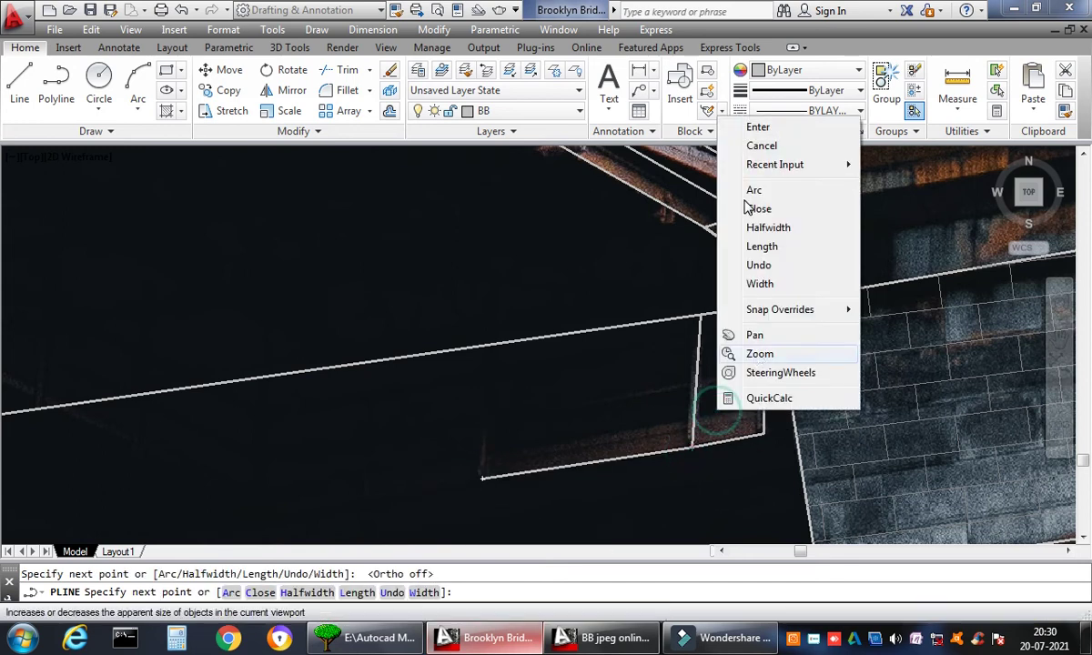
pyautogui.click(758, 128)
# - Draw a polyline from the new beam edge's left end up past the long sloping line
pyautogui.click(56, 86)
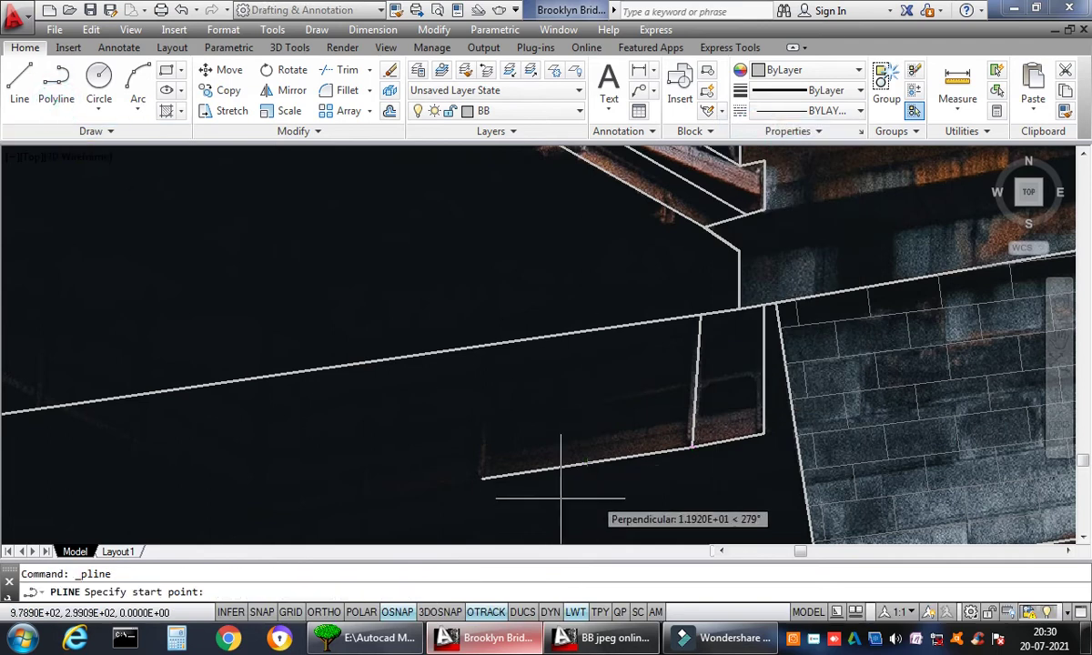
pyautogui.click(483, 478)
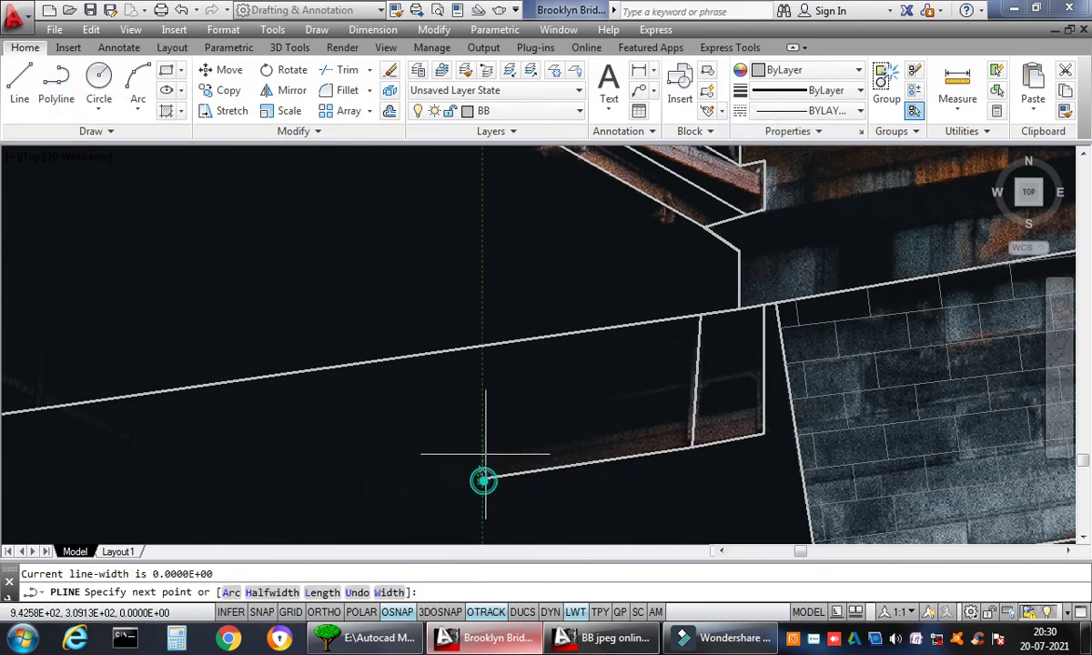
pyautogui.click(495, 306)
pyautogui.rightClick(495, 306)
pyautogui.click(531, 317)
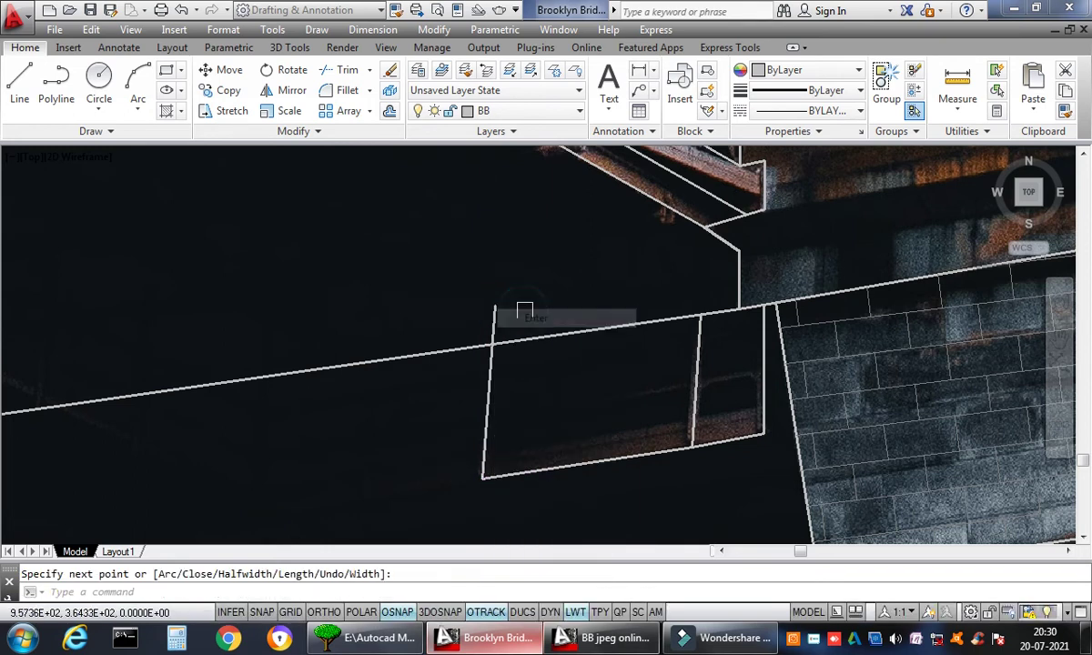
# - Trim the part of the new upright line that extends above the long sloping line
pyautogui.write('tr')
pyautogui.press('Return')
pyautogui.click(561, 334)
pyautogui.press('Return')
pyautogui.rightClick(489, 320)
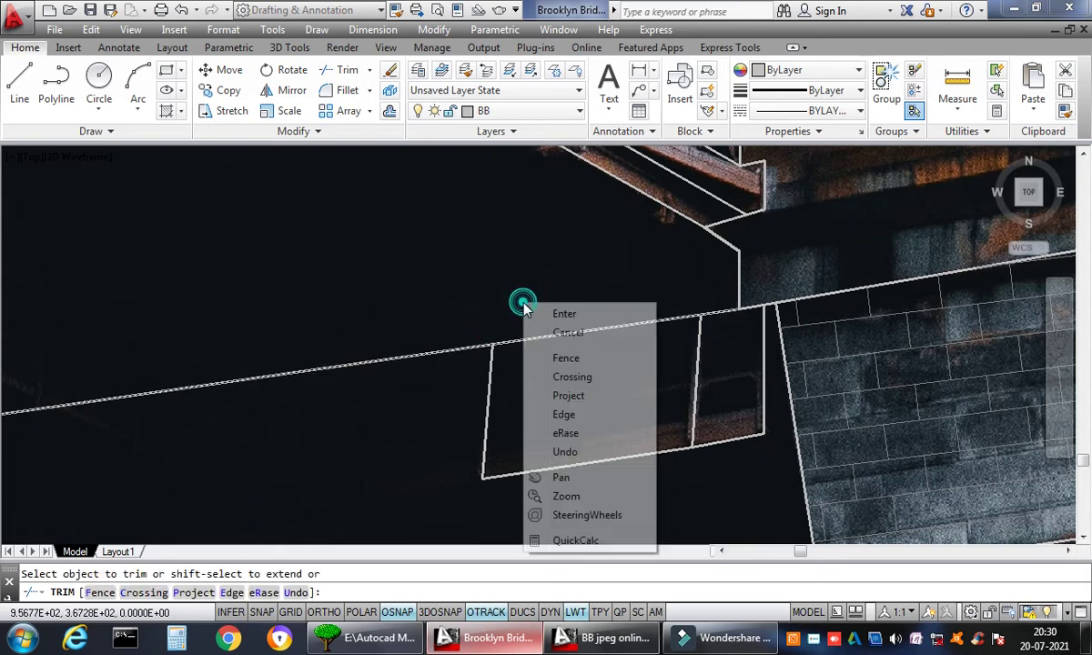
pyautogui.click(555, 311)
# - Make Cables the current layer and trace the next hanger cable right of the two drawn ones with a polyline down to the lower main cable
pyautogui.scroll(-5, 510, 327)
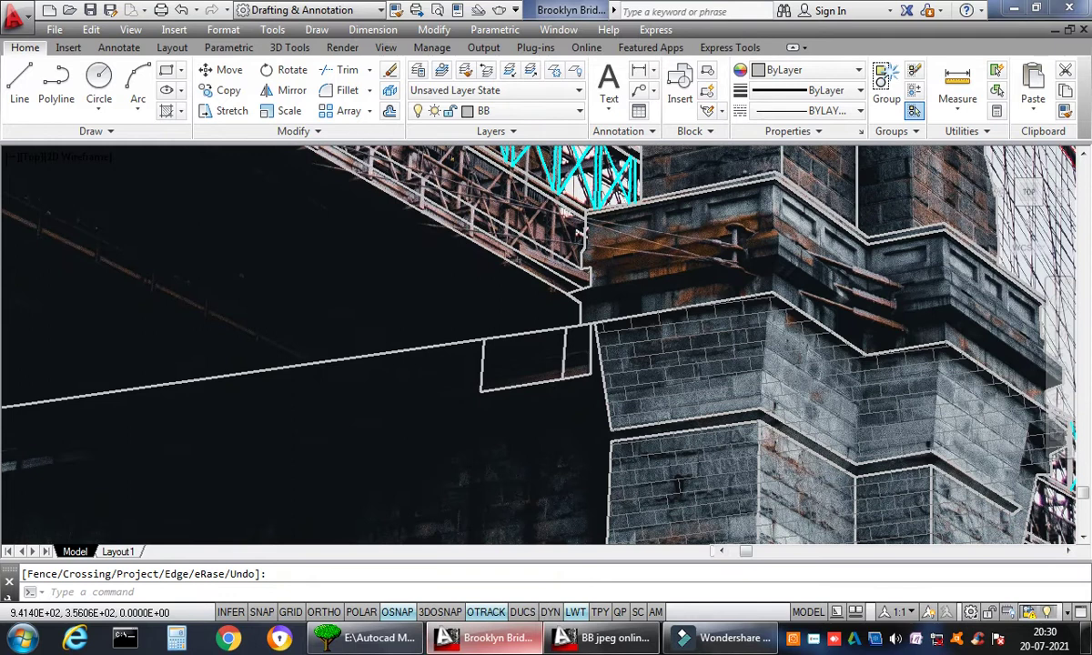
pyautogui.scroll(-5, 510, 346)
pyautogui.moveTo(728, 389)
pyautogui.mouseDown(button='middle')
pyautogui.moveTo(712, 415)
pyautogui.moveTo(739, 380)
pyautogui.mouseUp(button='middle')
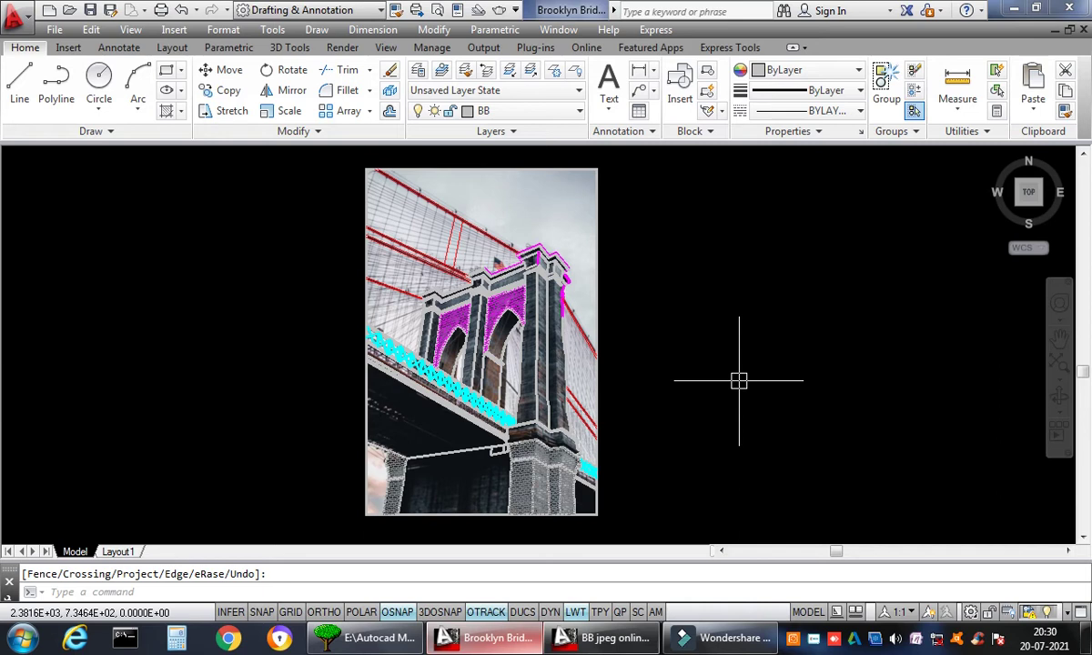
pyautogui.moveTo(748, 396); pyautogui.dragTo(763, 373, button='middle')
pyautogui.scroll(8, 474, 211)
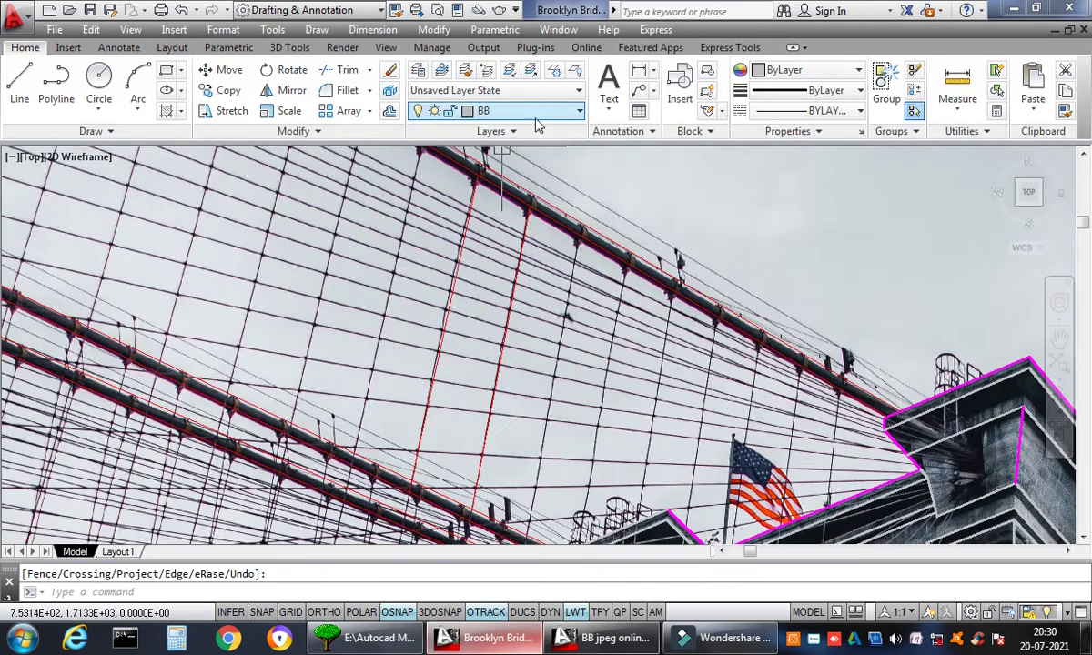
pyautogui.click(536, 112)
pyautogui.click(520, 172)
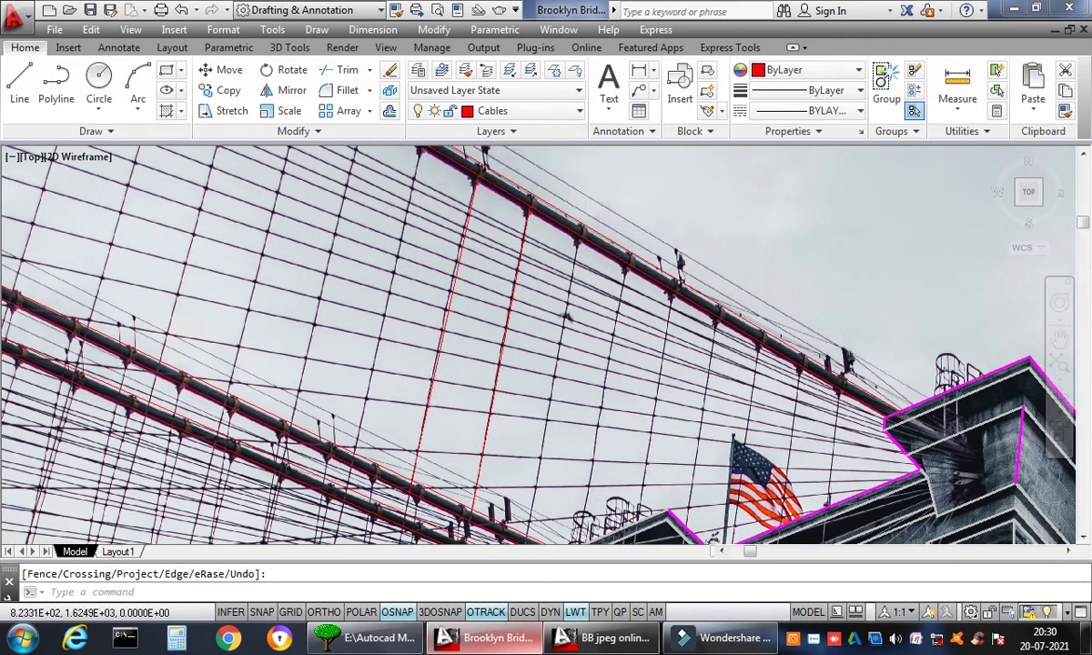
pyautogui.click(56, 84)
pyautogui.scroll(4, 758, 296)
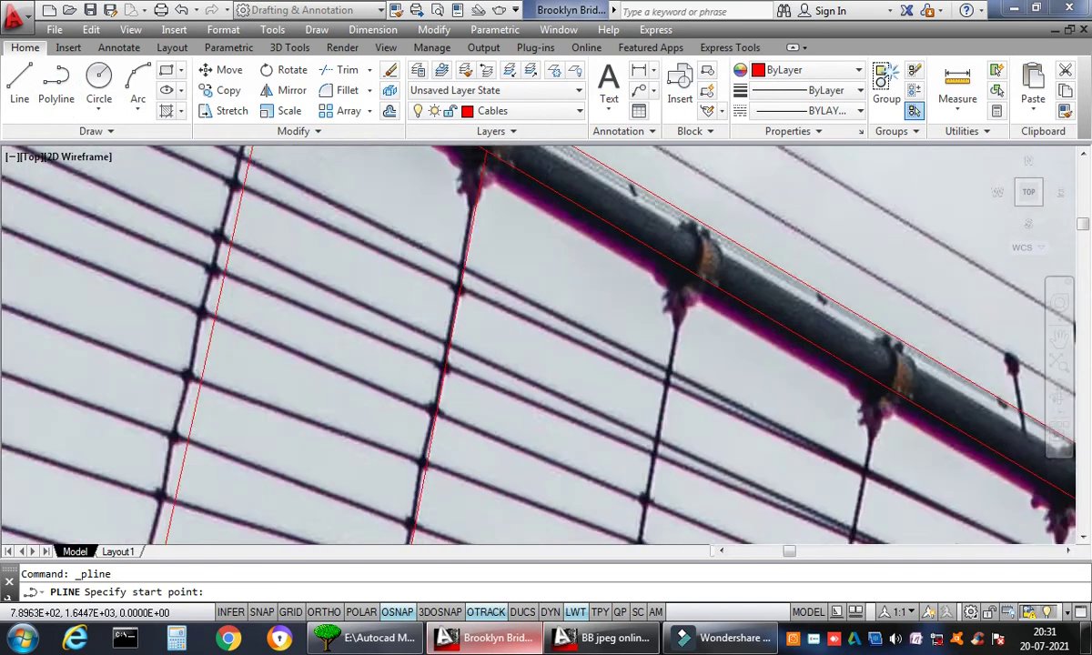
pyautogui.click(763, 297)
pyautogui.scroll(-5, 597, 451)
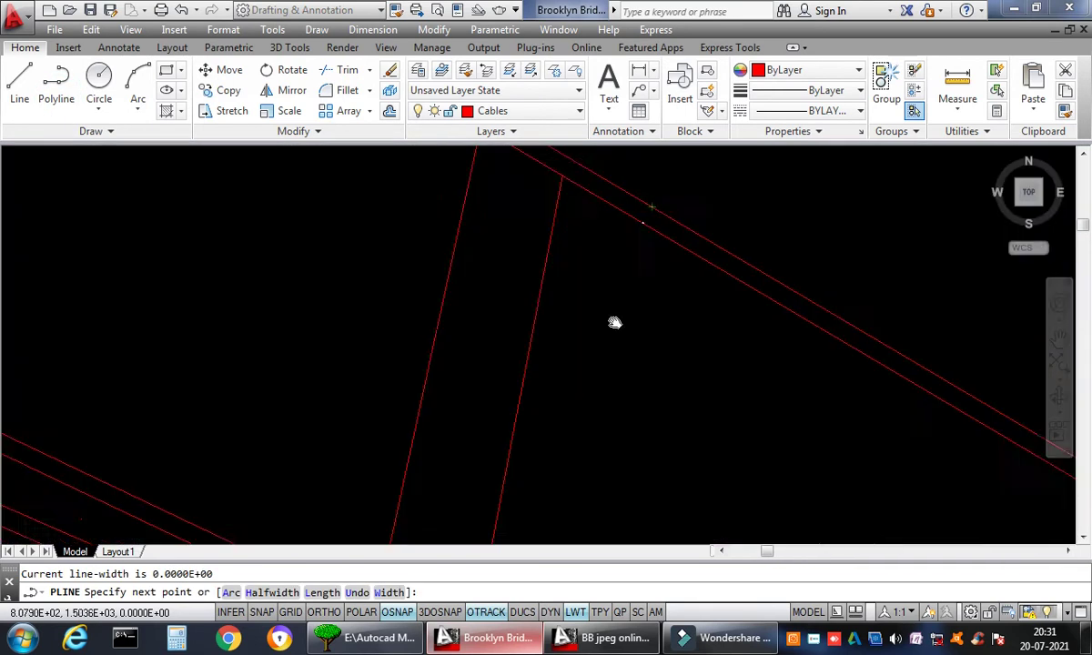
pyautogui.scroll(6, 578, 344)
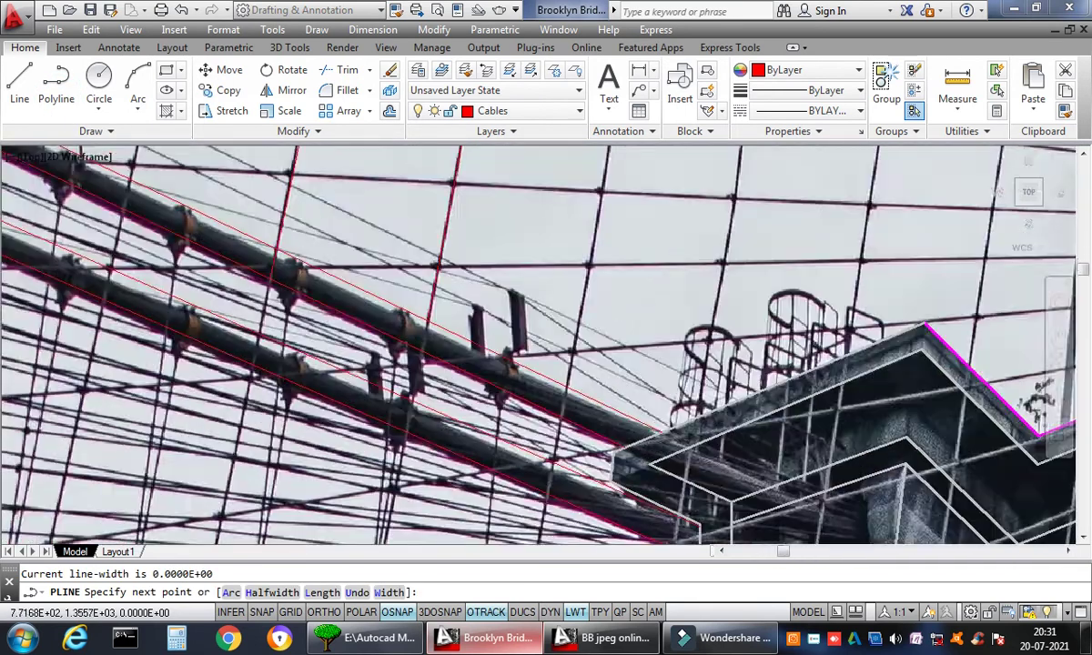
pyautogui.click(583, 349)
pyautogui.rightClick(655, 320)
pyautogui.click(697, 333)
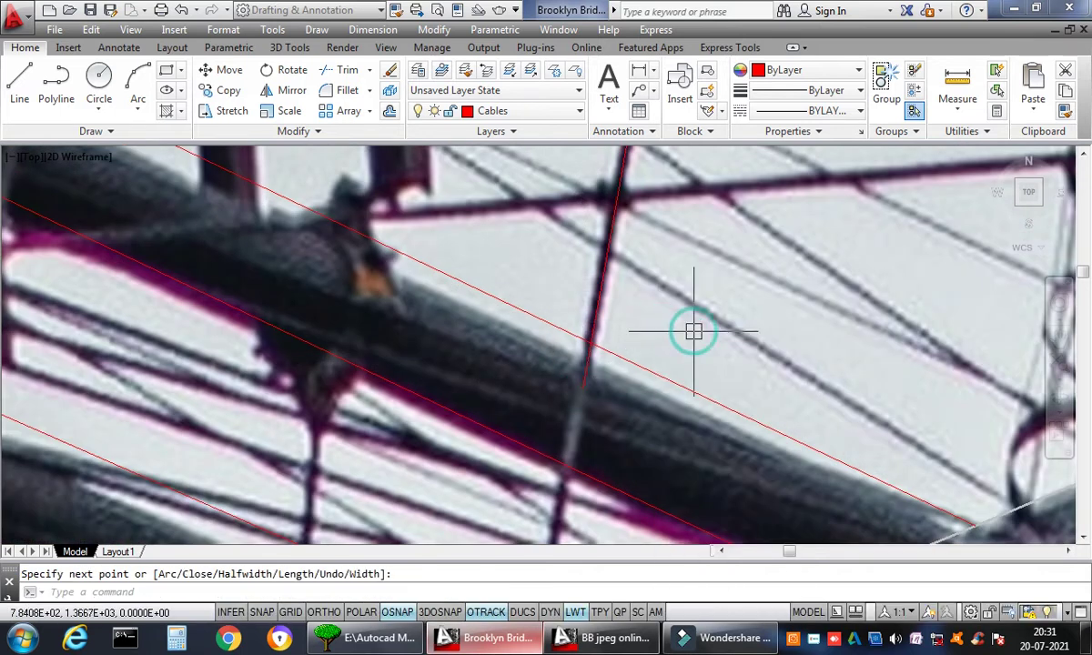
# - Trim the new hanger cable's overshoot below the upper edge line of the lower main cable
pyautogui.rightClick(407, 283)
pyautogui.moveTo(482, 309)
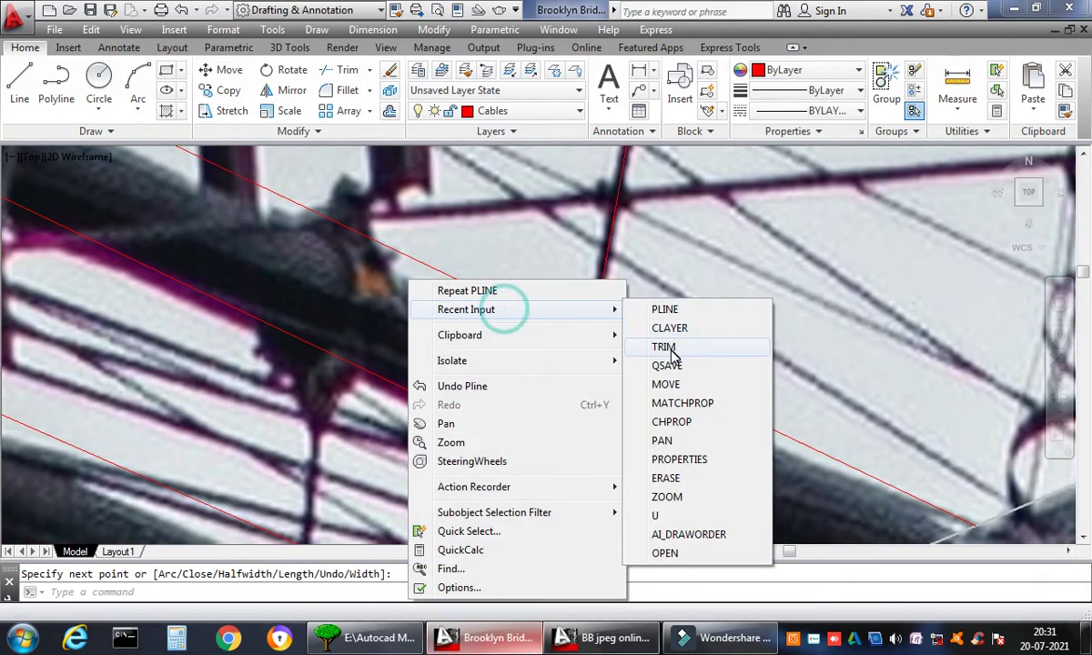
pyautogui.click(724, 346)
pyautogui.click(636, 365)
pyautogui.press('Return')
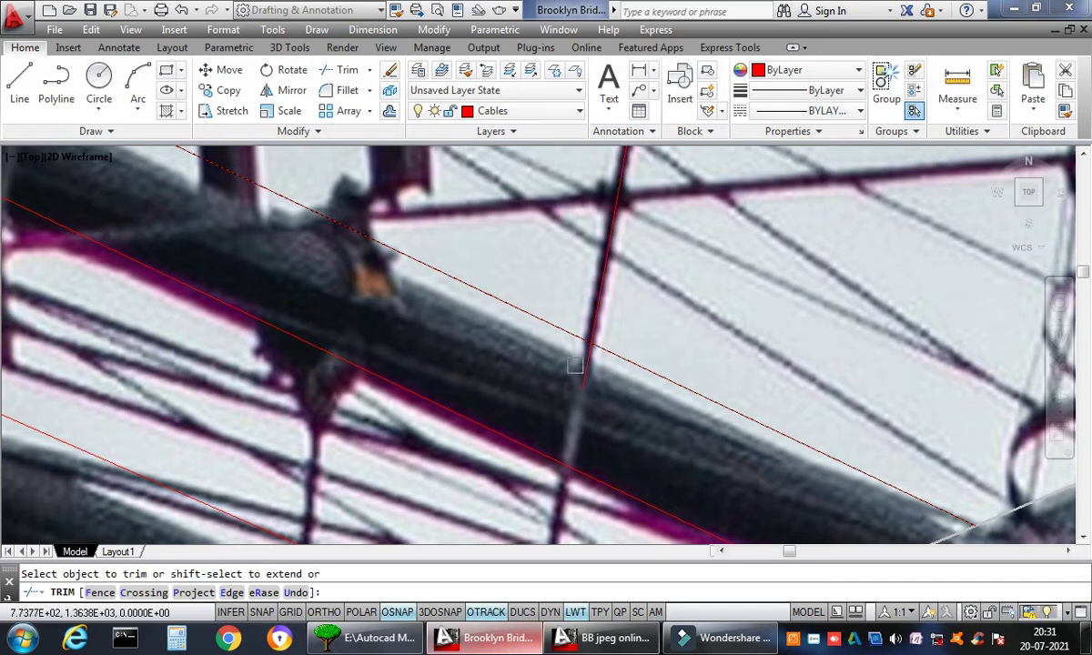
pyautogui.rightClick(697, 276)
pyautogui.click(725, 283)
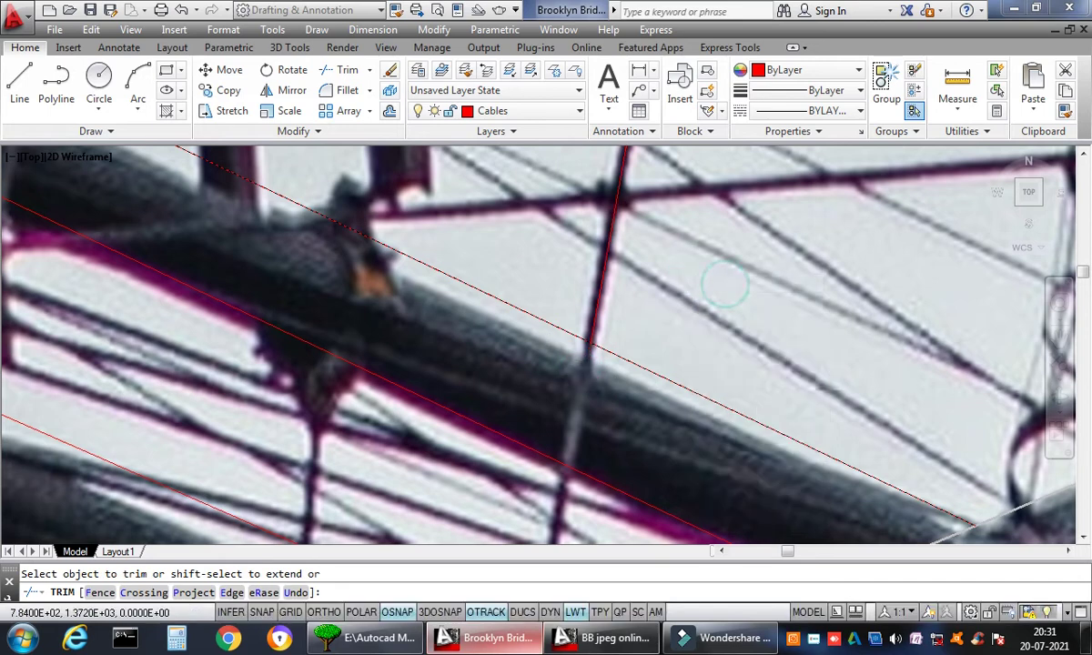
# - Set the brick hatch around the larger arch to ByLayer colour and close the hatch editor
pyautogui.scroll(-4, 724, 282)
pyautogui.scroll(-6, 637, 228)
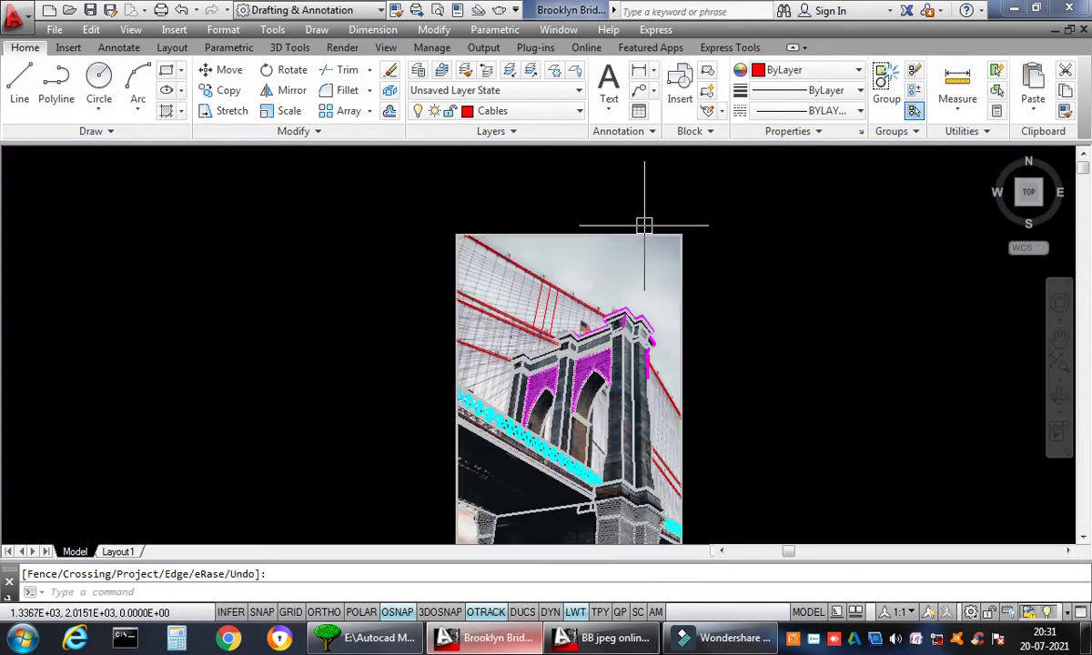
pyautogui.moveTo(792, 317); pyautogui.dragTo(776, 274, button='middle')
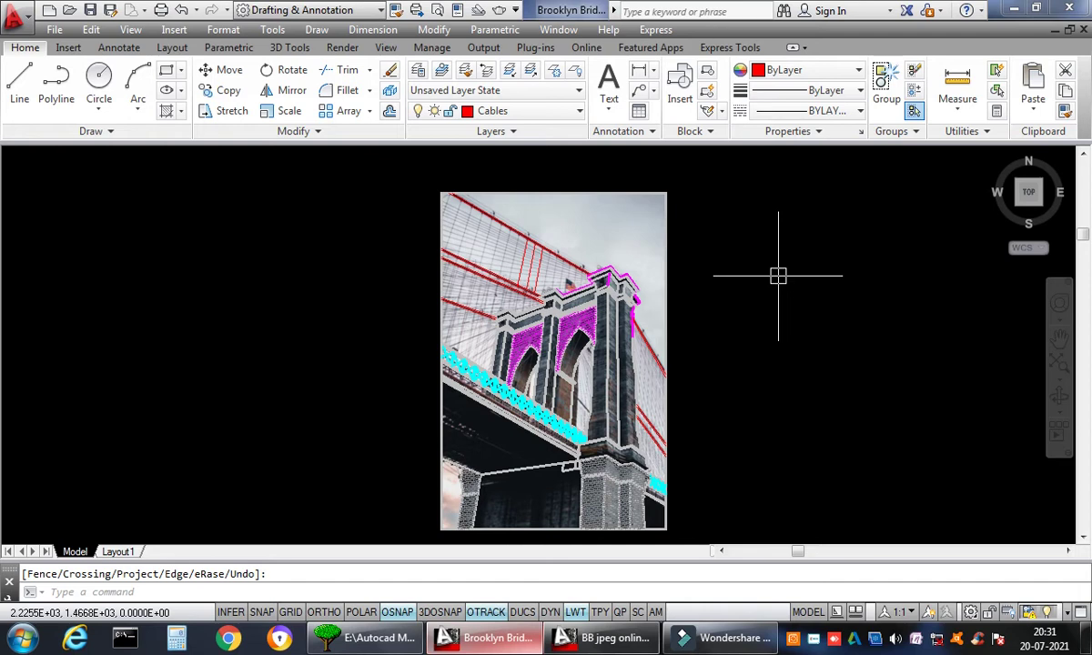
pyautogui.scroll(10, 546, 333)
pyautogui.press('Escape')
pyautogui.click(491, 282)
pyautogui.click(509, 90)
pyautogui.click(512, 108)
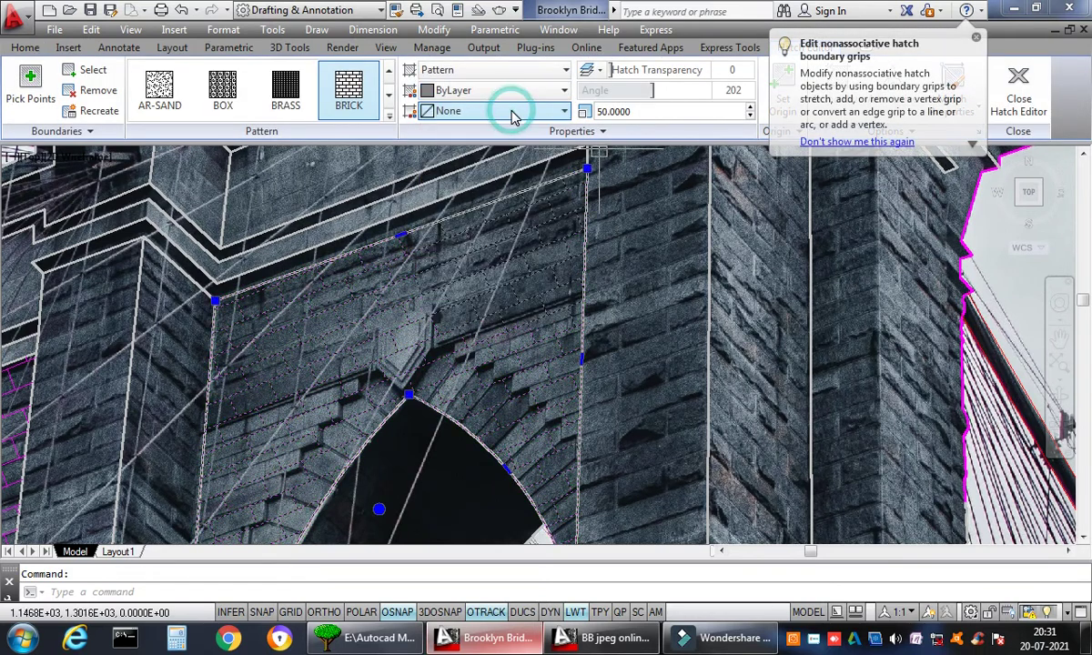
pyautogui.click(979, 39)
pyautogui.scroll(-2, 575, 287)
pyautogui.click(1018, 92)
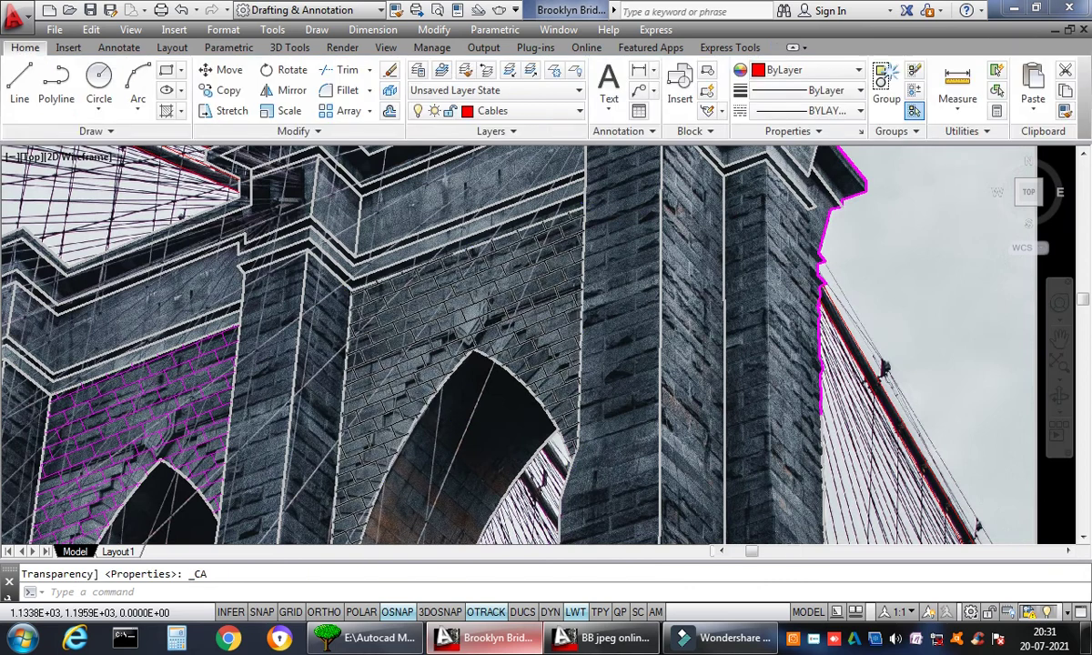
# - Match the magenta brick hatch around the smaller arch to the properties of the larger arch's recoloured hatch
pyautogui.middleClick(764, 346)
pyautogui.middleClick(763, 347)
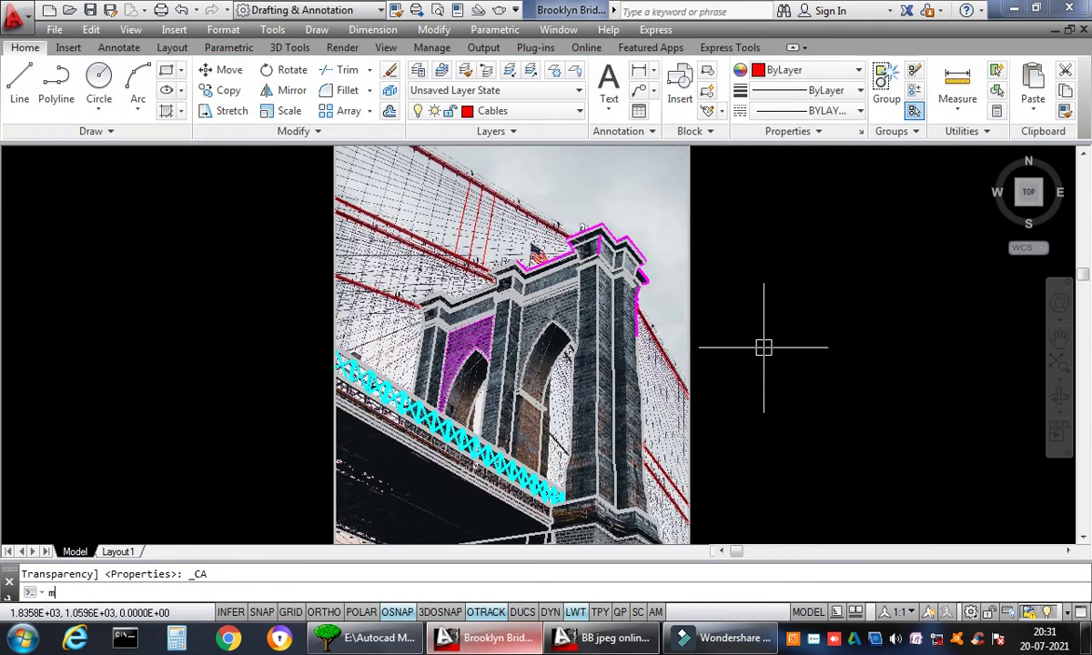
pyautogui.write('ma')
pyautogui.press('Return')
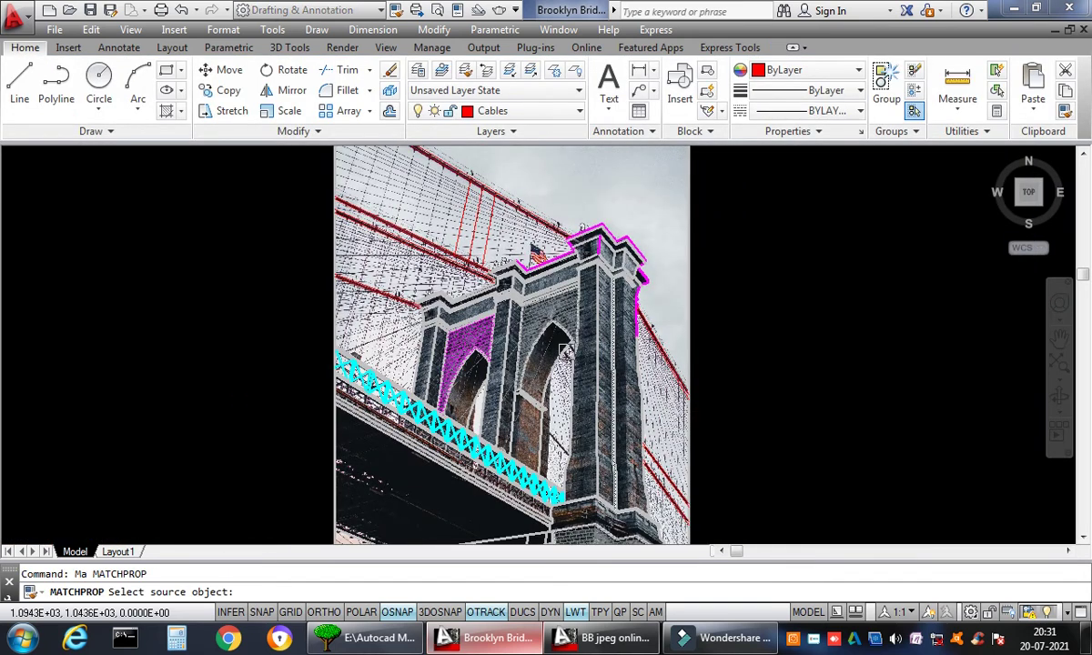
pyautogui.scroll(4, 521, 317)
pyautogui.scroll(3, 522, 317)
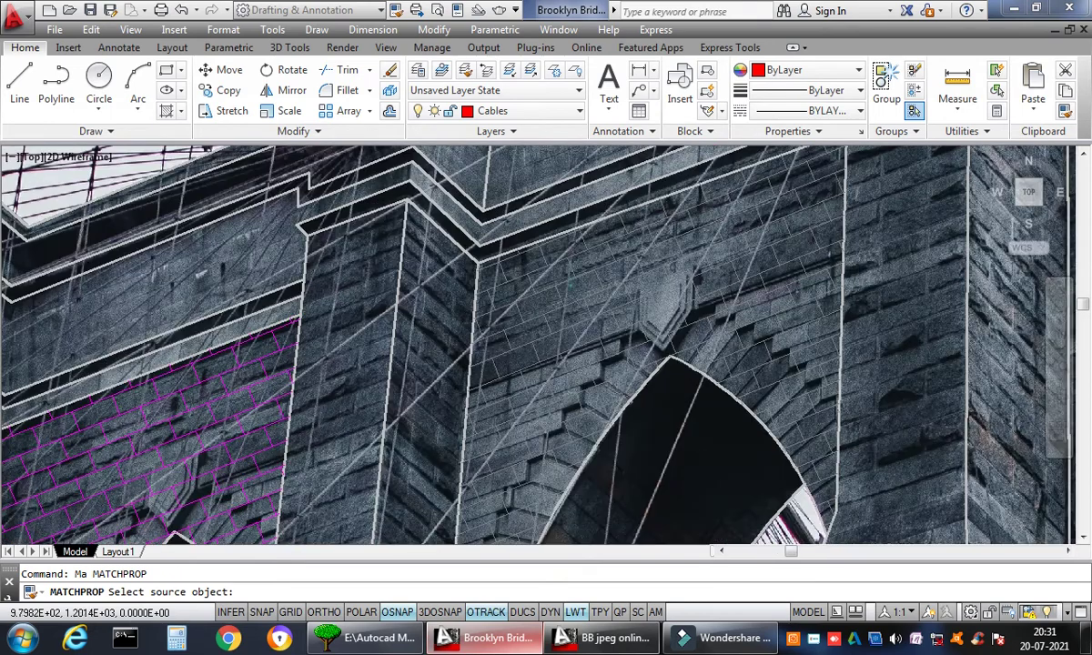
pyautogui.click(239, 357)
pyautogui.middleClick(233, 358)
pyautogui.middleClick(233, 359)
pyautogui.rightClick(805, 305)
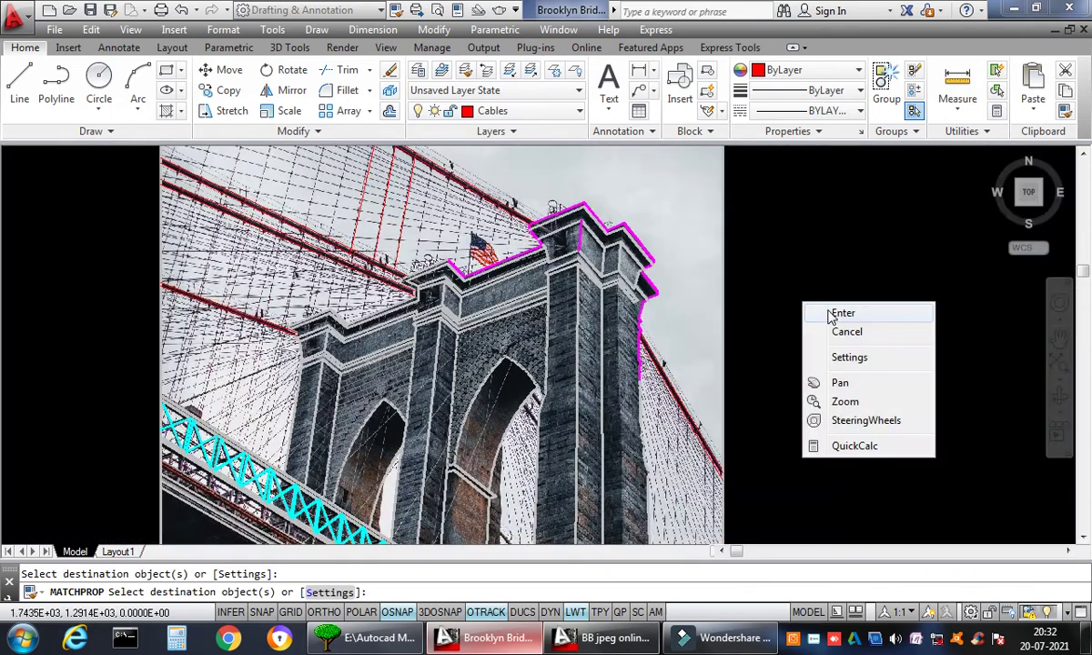
pyautogui.click(842, 313)
# - Change the magenta outline polyline along the tower's top and outer edge to ByLayer colour and save the drawing
pyautogui.scroll(5, 724, 305)
pyautogui.click(715, 285)
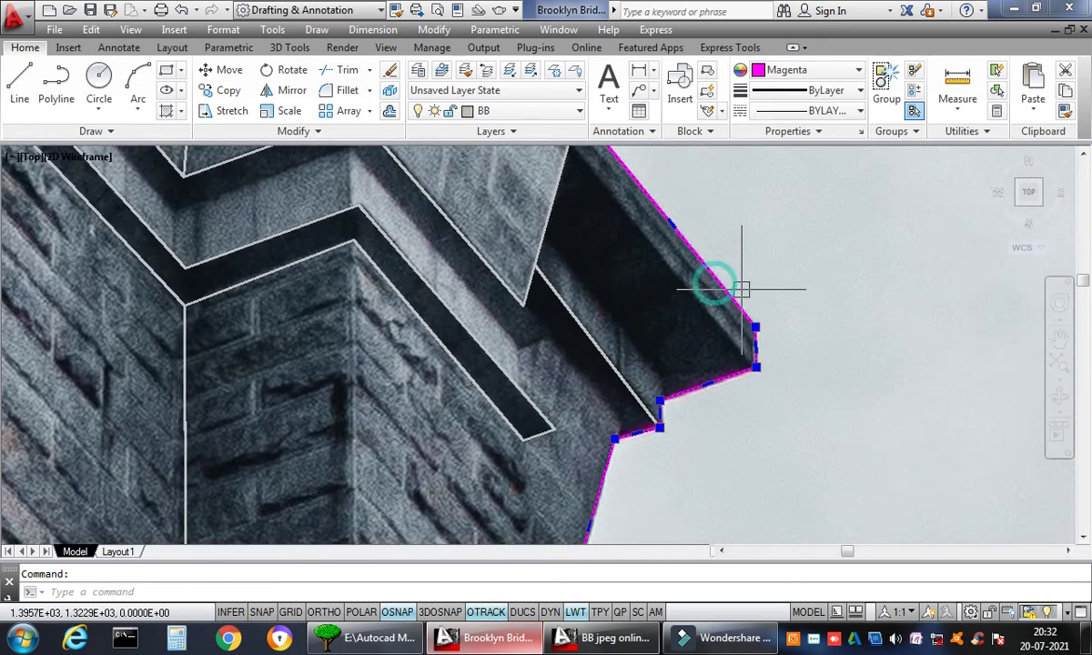
pyautogui.click(854, 70)
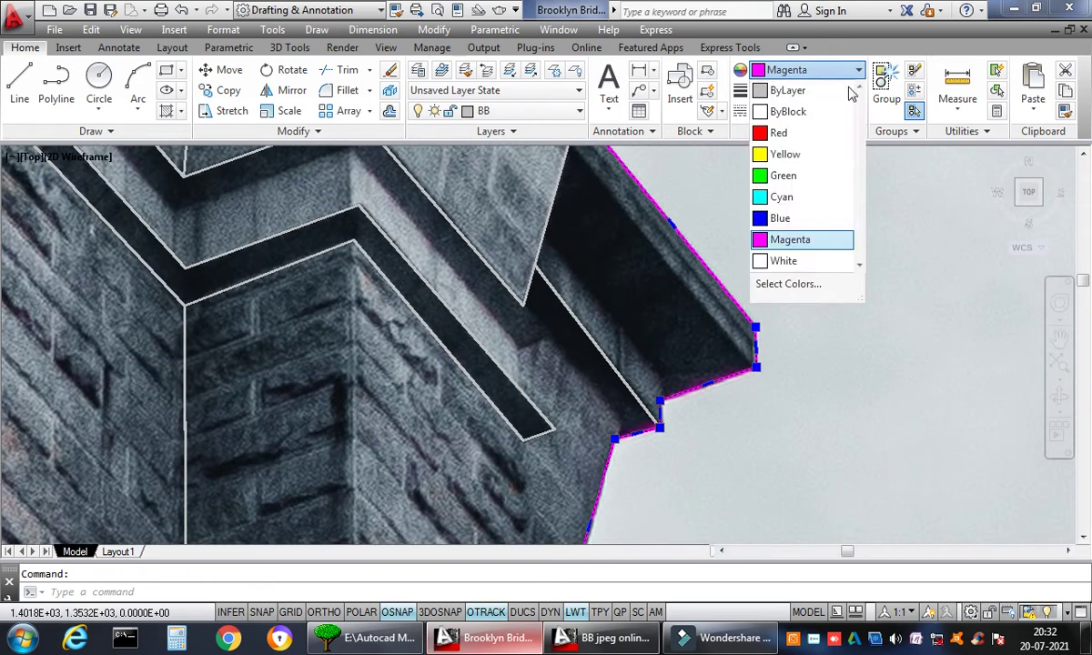
pyautogui.click(819, 92)
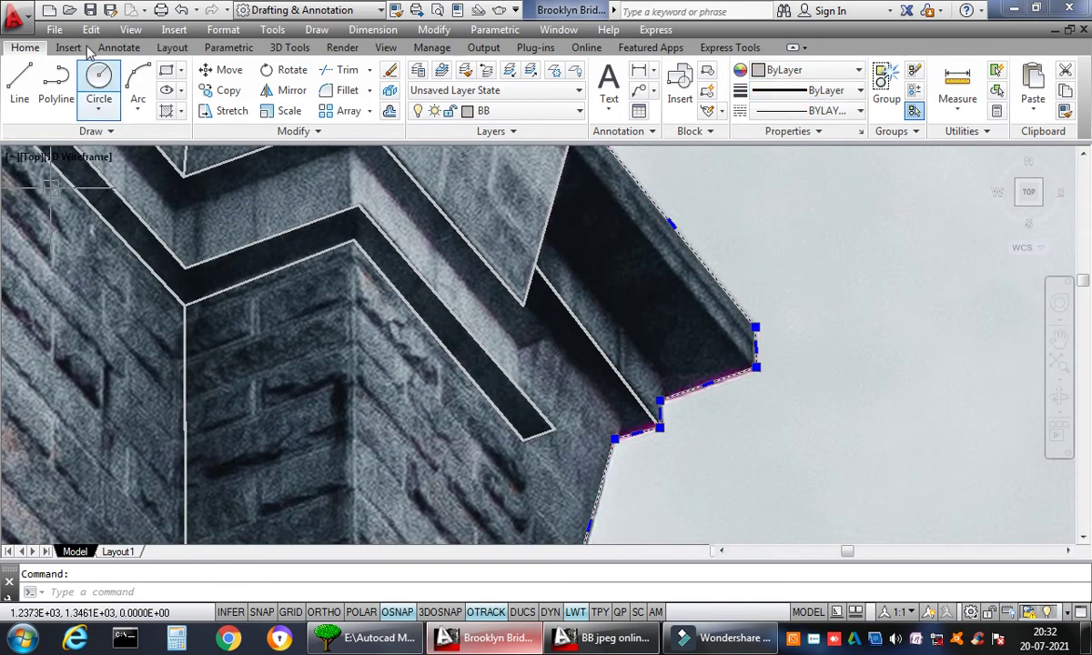
pyautogui.click(91, 10)
pyautogui.scroll(-8, 573, 344)
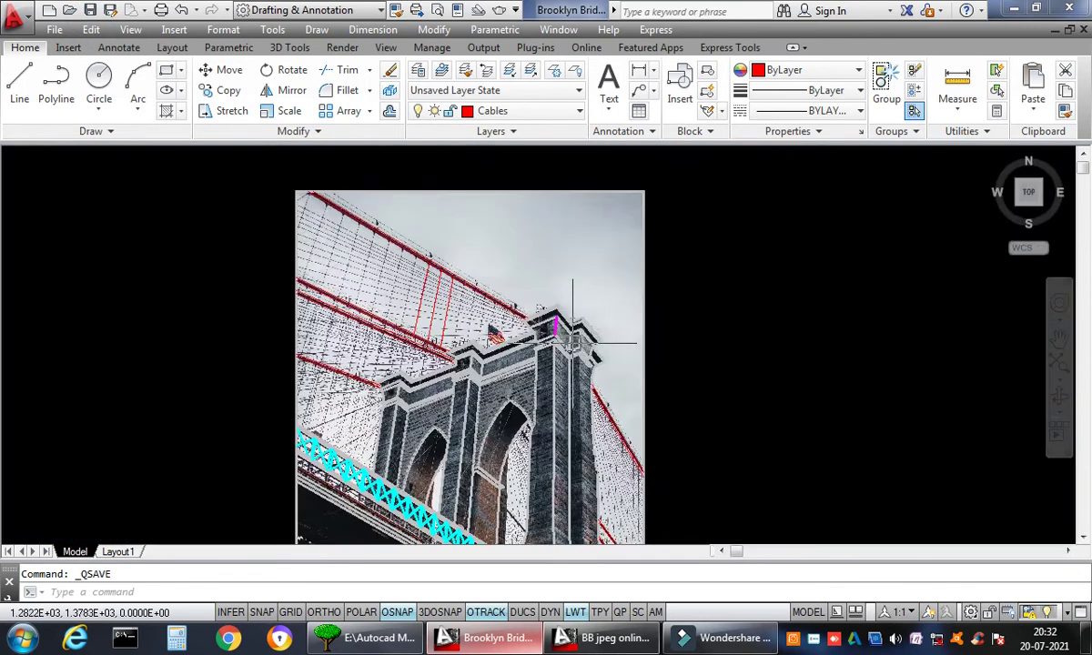
# - Match the remaining magenta corner line below the tower's cornice to the properties of the white cornice lines
pyautogui.scroll(4, 572, 344)
pyautogui.scroll(8, 583, 296)
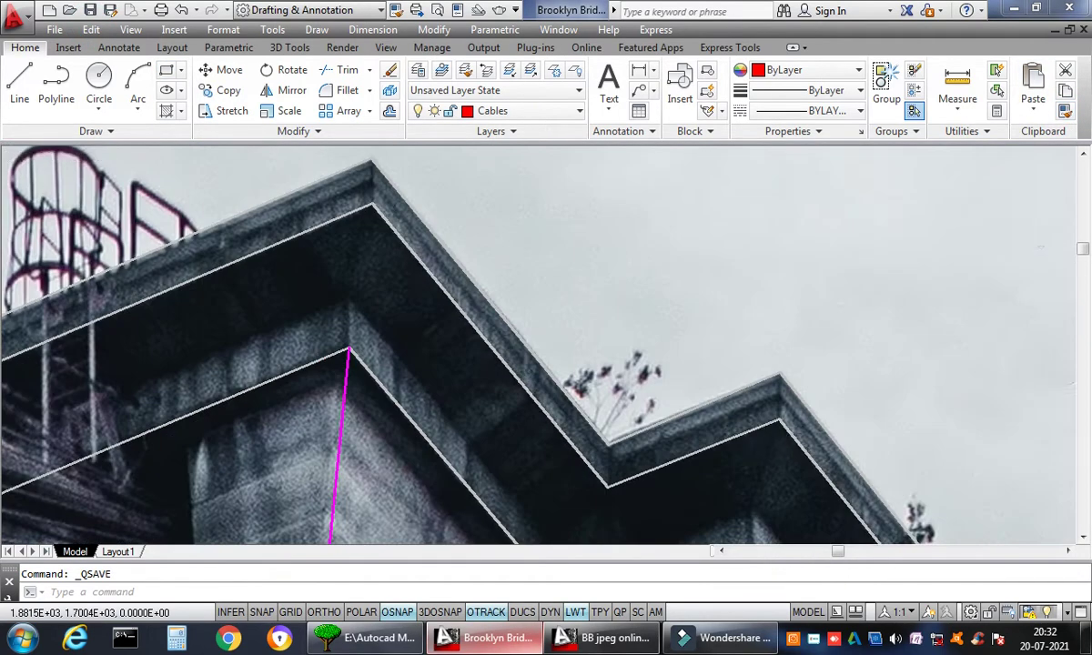
pyautogui.click(1065, 110)
pyautogui.click(500, 373)
pyautogui.click(503, 368)
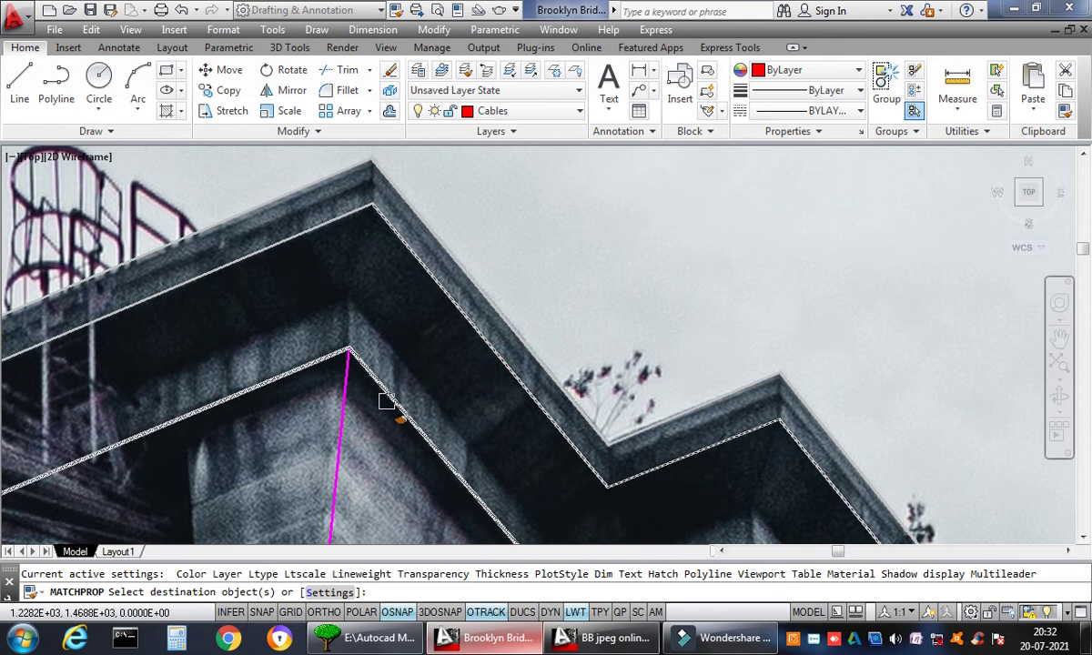
pyautogui.click(344, 400)
pyautogui.rightClick(573, 236)
pyautogui.click(604, 251)
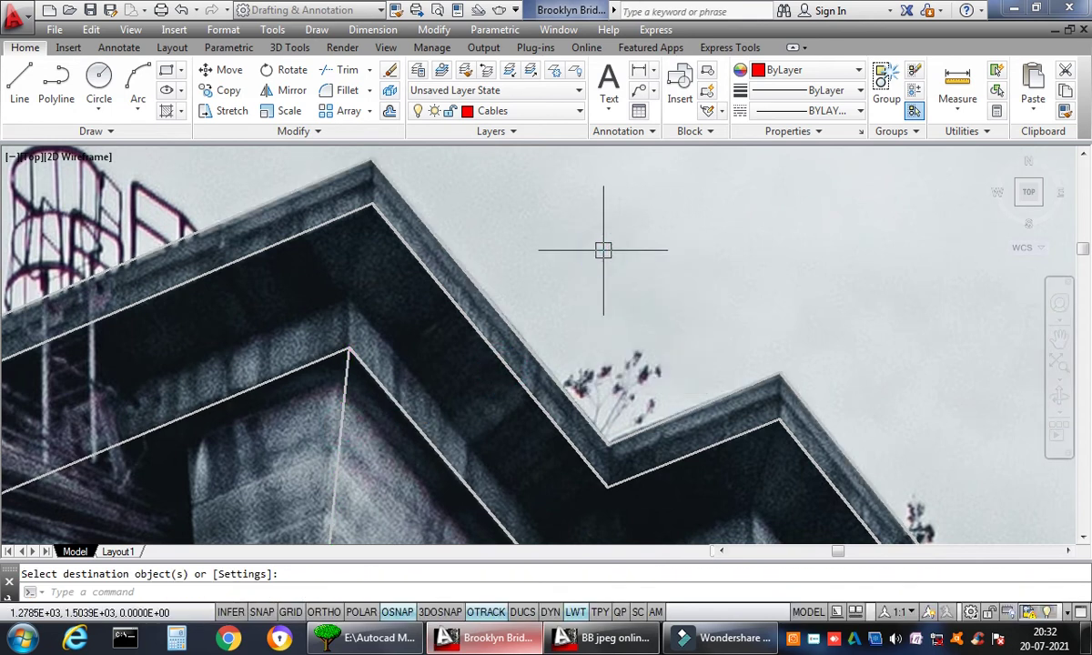
# - Save the drawing and keep the current Windows color scheme, with the option to be asked again if performance stays slow
pyautogui.scroll(-6, 597, 245)
pyautogui.scroll(-4, 664, 312)
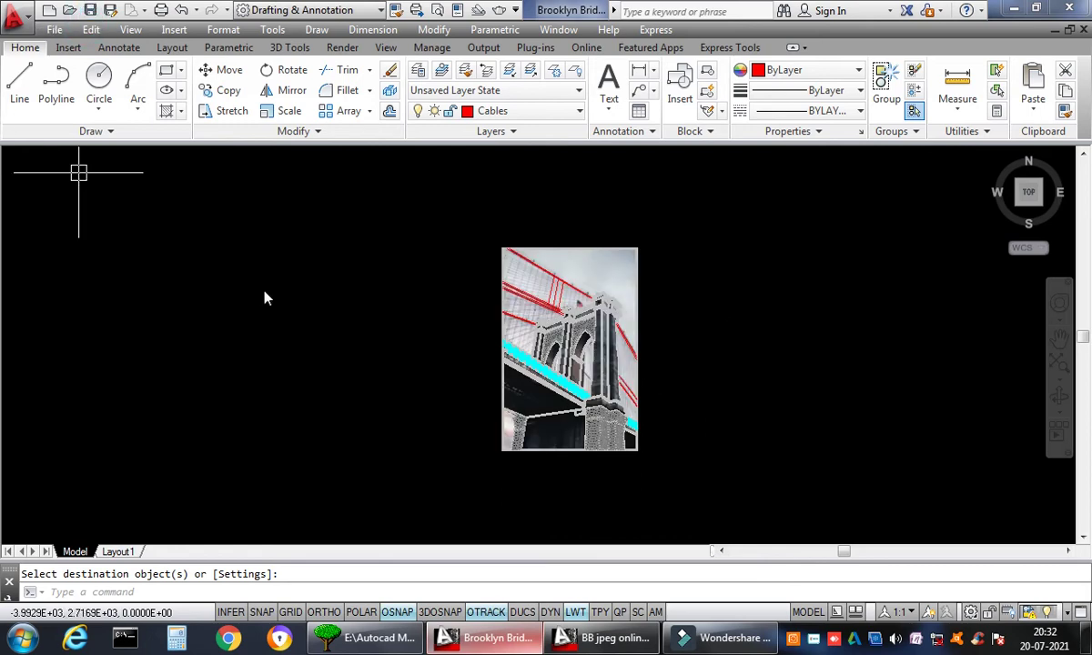
pyautogui.hotkey('ctrl', 's')
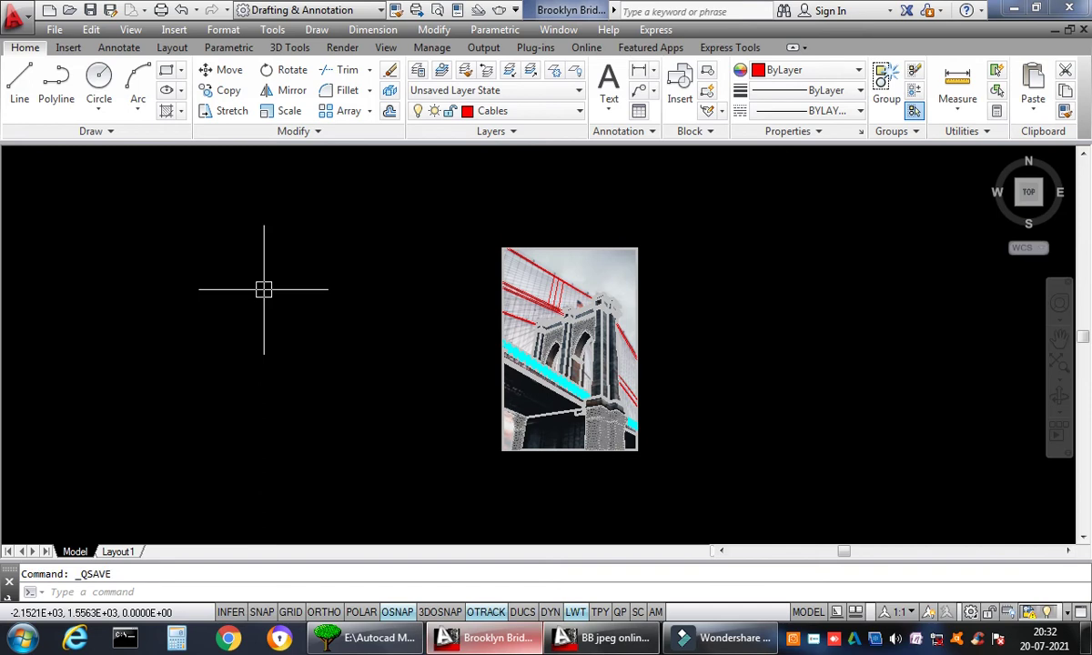
pyautogui.scroll(2, 674, 309)
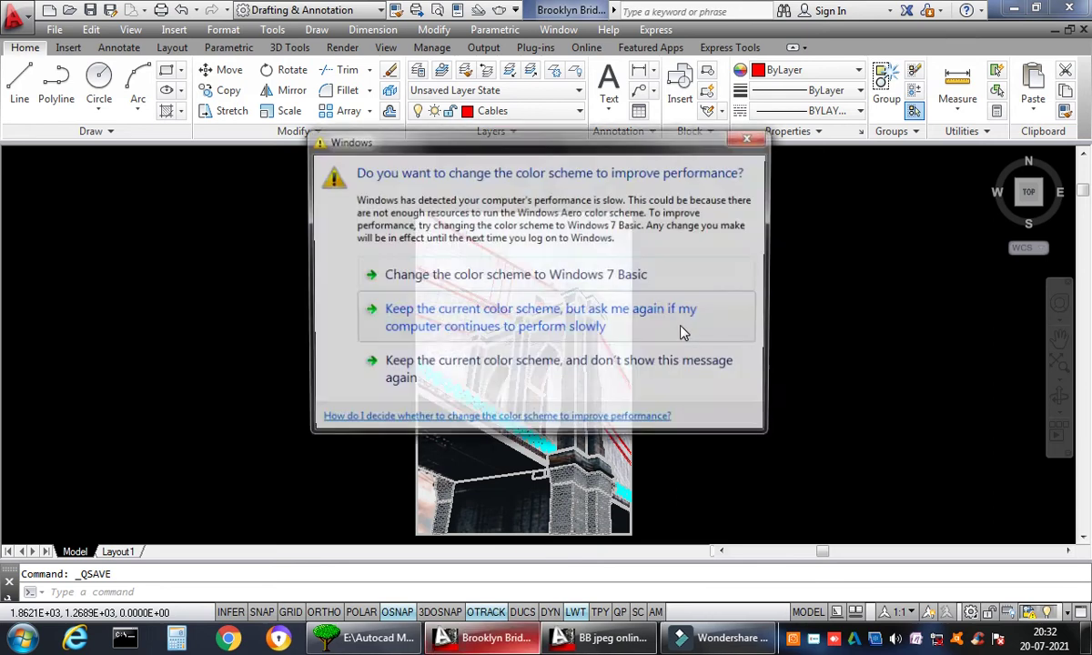
pyautogui.click(682, 329)
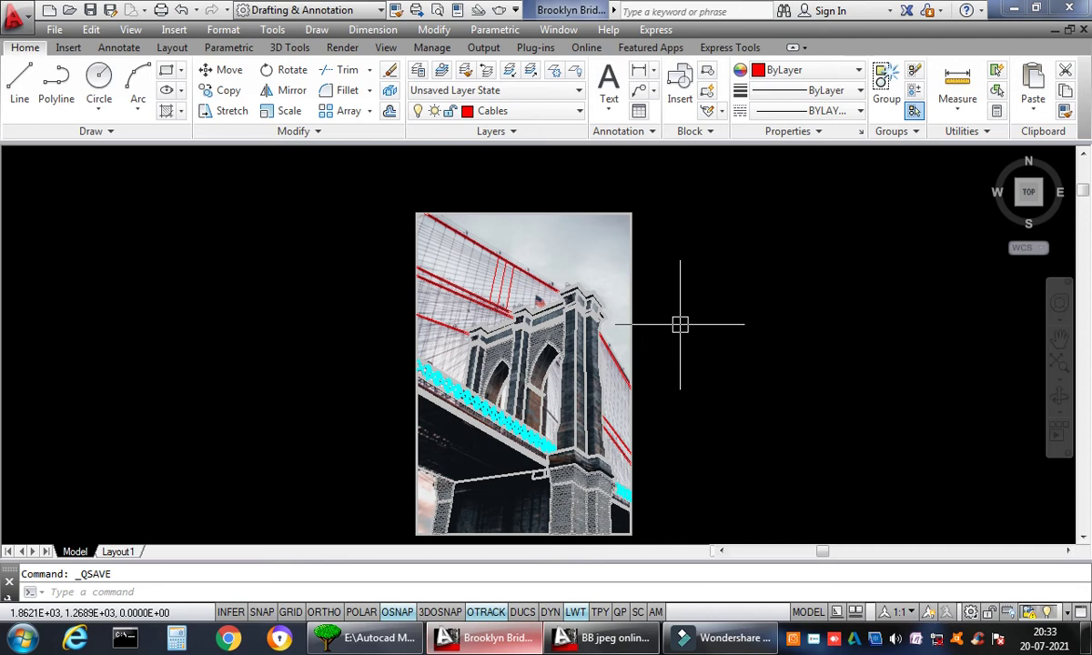
# - Make layer 0 the current layer
pyautogui.scroll(3, 680, 325)
pyautogui.moveTo(681, 341); pyautogui.dragTo(730, 284, button='middle')
pyautogui.click(566, 115)
pyautogui.click(564, 132)
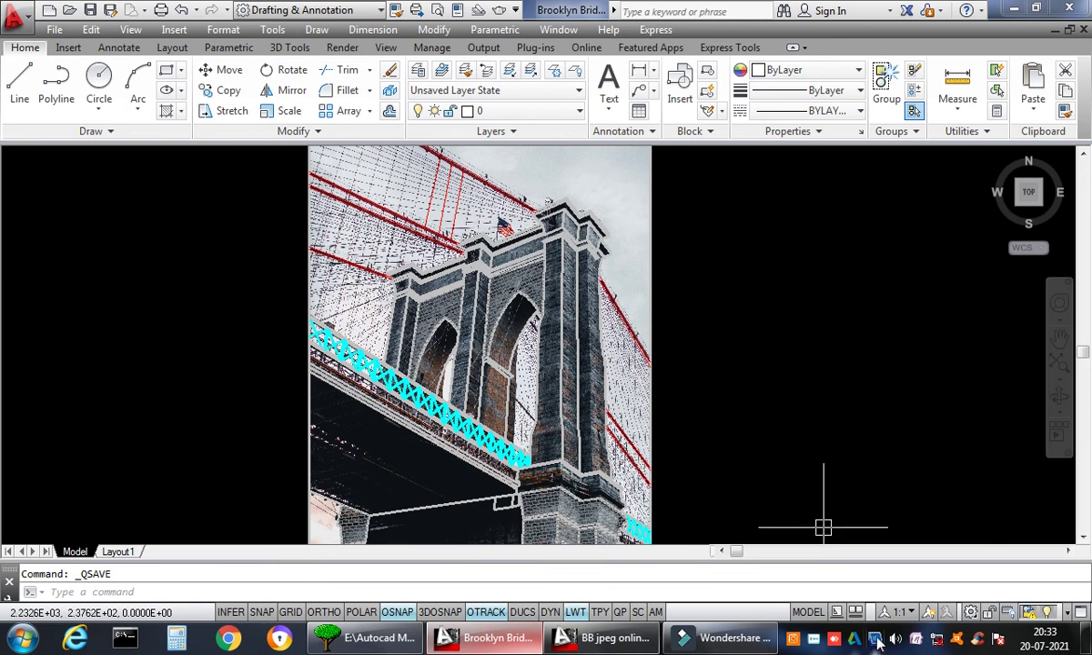
pyautogui.rightClick(812, 639)
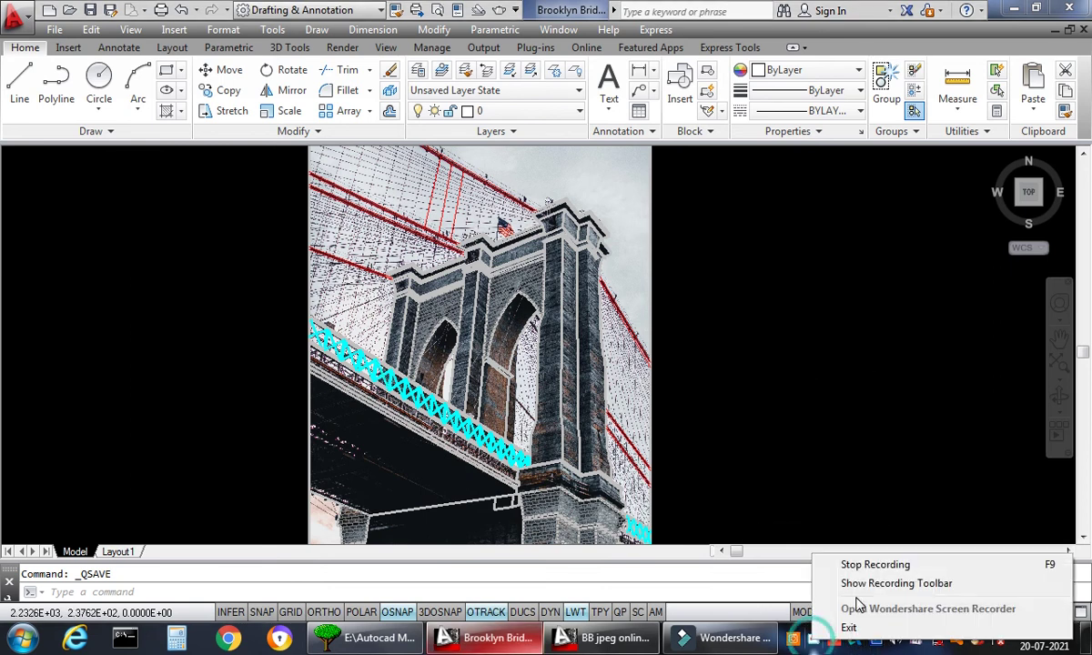